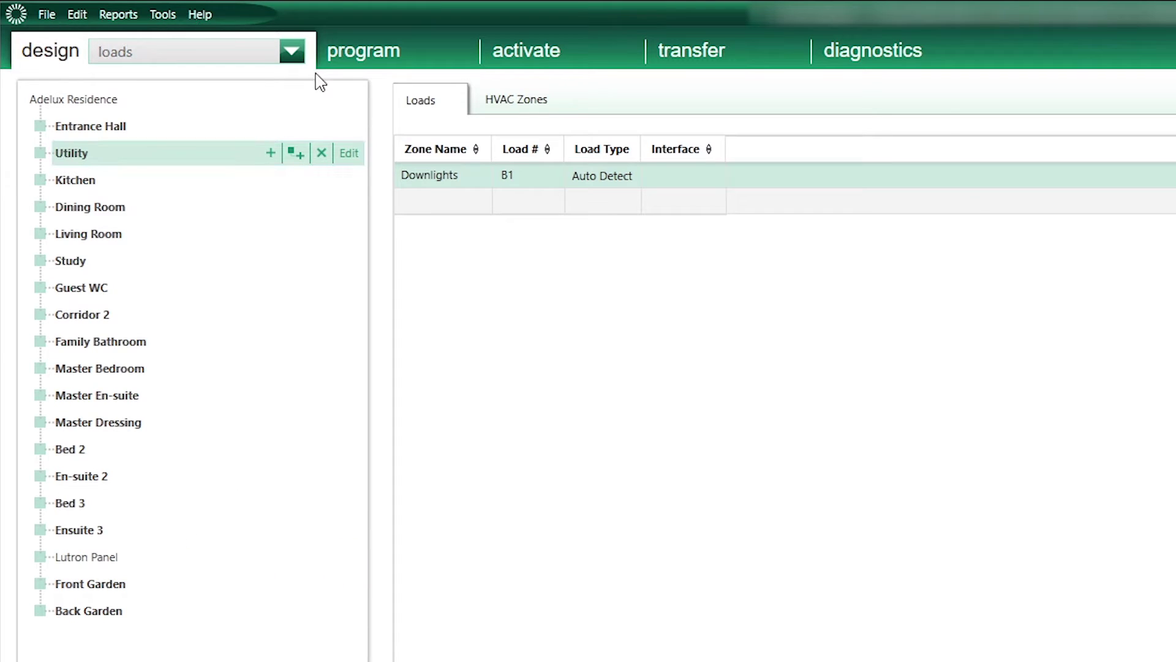
Switch to controls design and show the Sensors tab with the Third Party Occ Sensor
{"action": "left_click", "coordinate": [292, 52]}
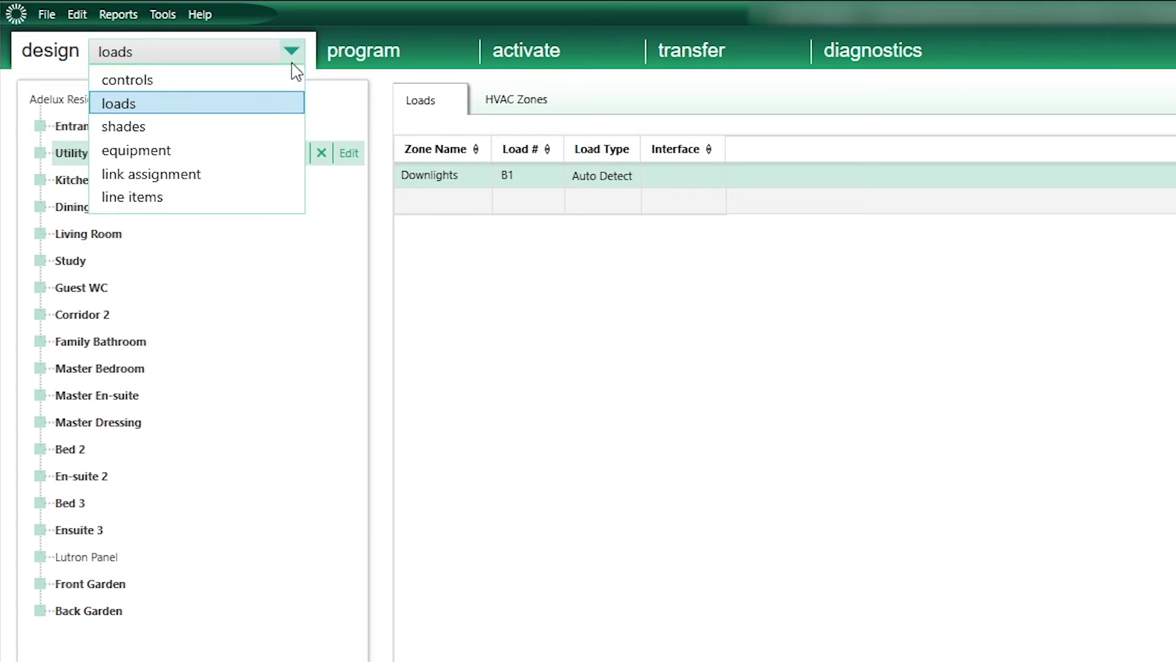
{"action": "left_click", "coordinate": [177, 80]}
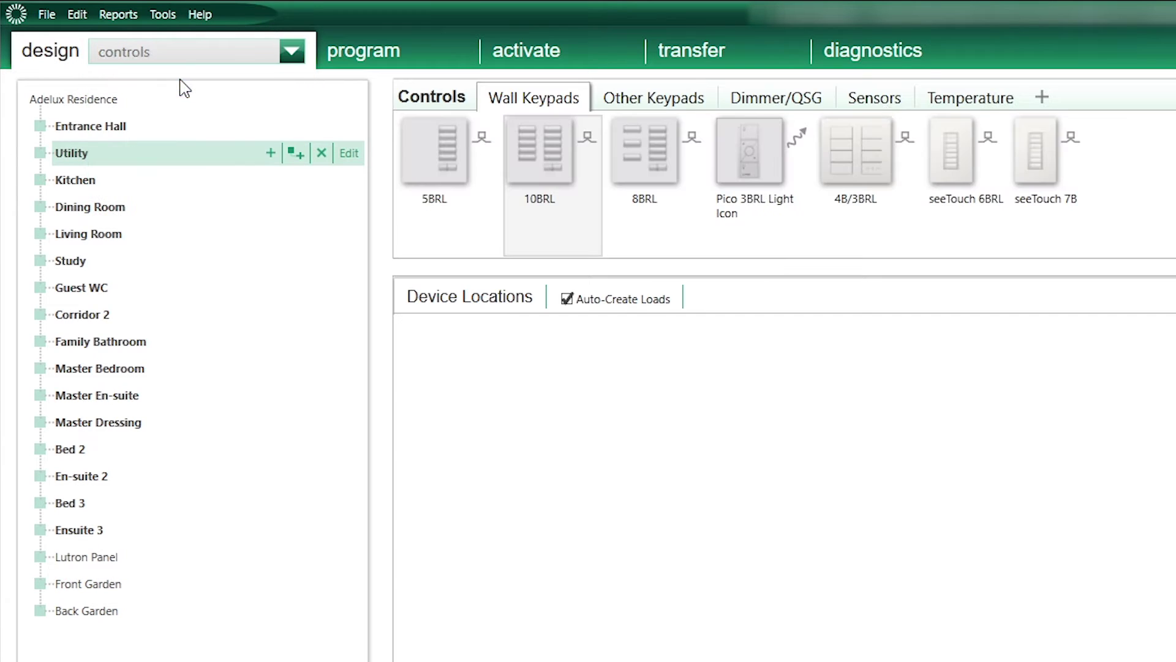
{"action": "left_click", "coordinate": [879, 100]}
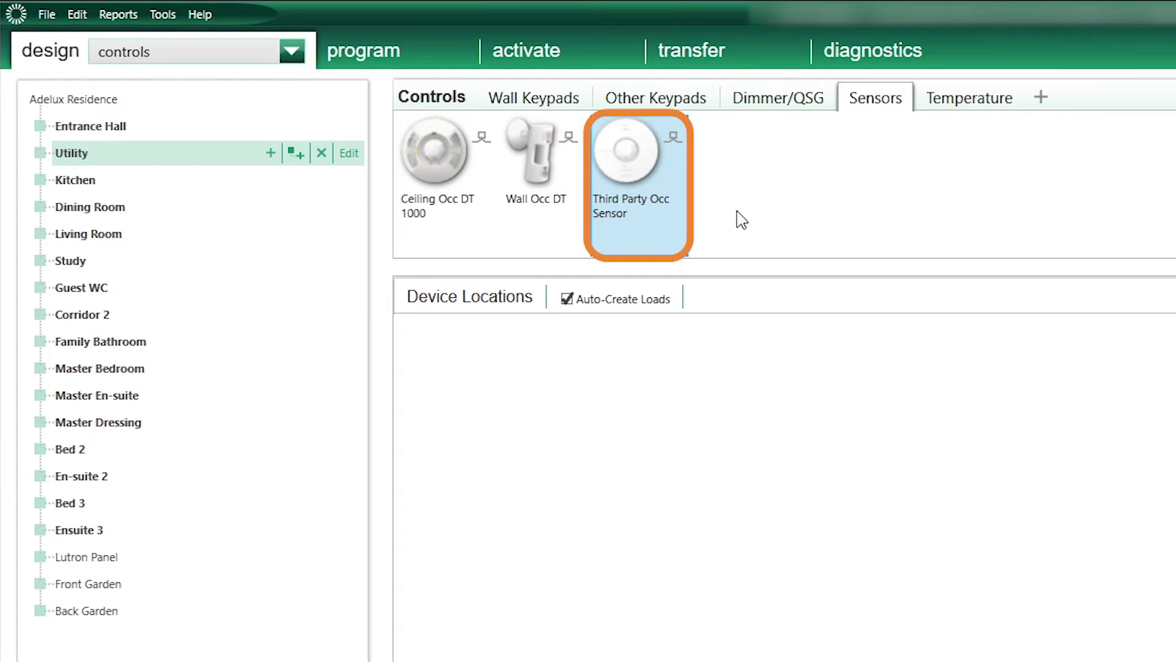
{"action": "mouse_move", "coordinate": [666, 230]}
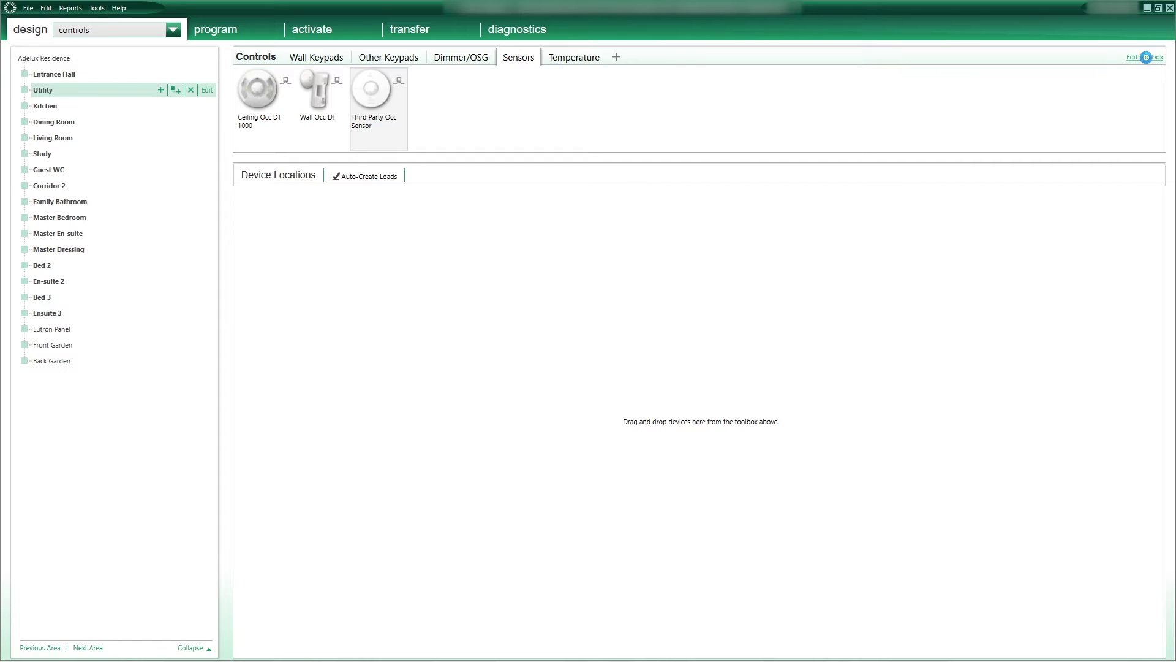
Review the available sensors in the Edit Toolbox and close it with Done
{"action": "left_click", "coordinate": [1145, 58]}
{"action": "left_click_drag", "start_coordinate": [801, 282], "coordinate": [802, 392]}
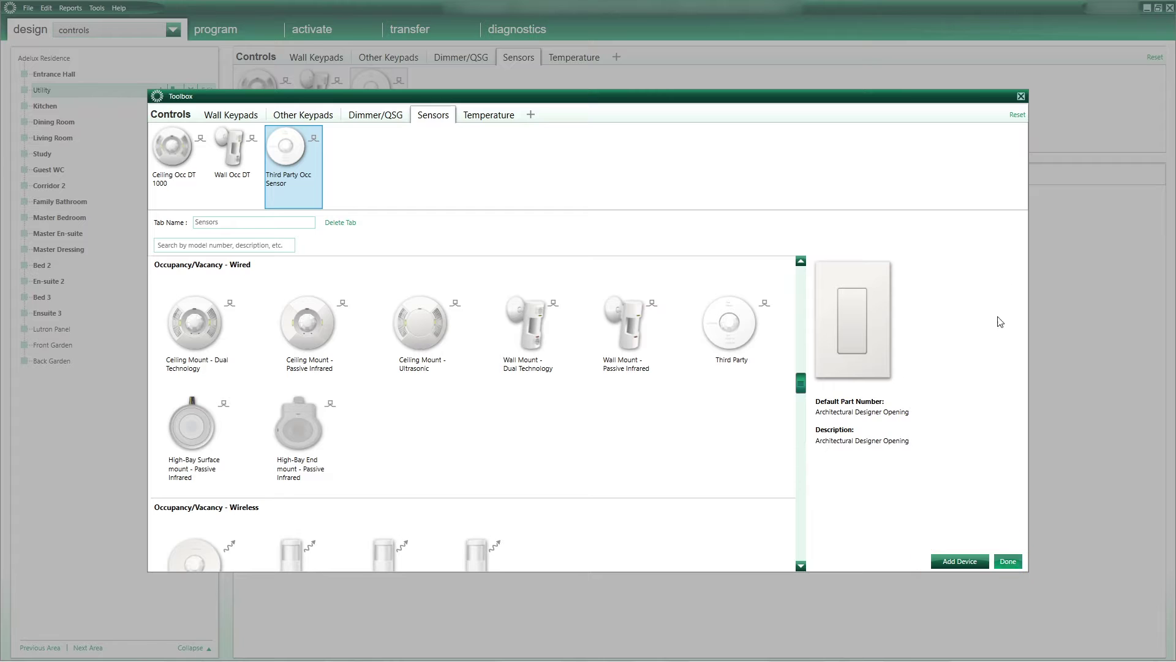
{"action": "left_click", "coordinate": [1008, 561]}
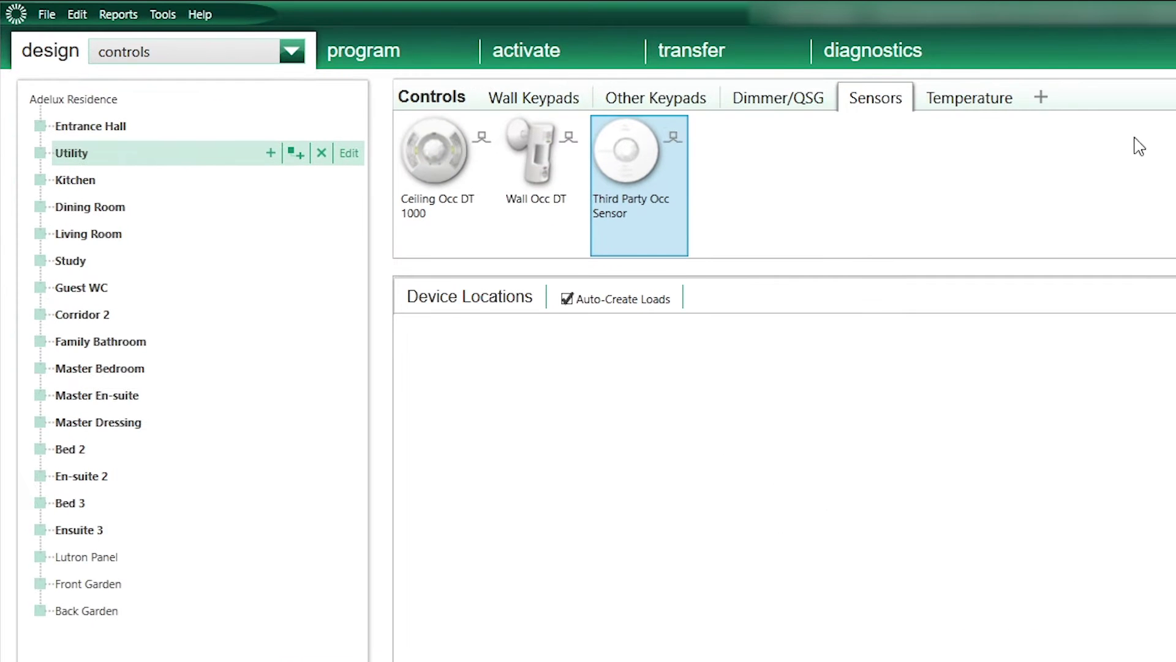
Add a Third Party Occ Sensor to Utility and name it 'Utility Motion Sensor'
{"action": "mouse_move", "coordinate": [358, 76]}
{"action": "left_click", "coordinate": [604, 129]}
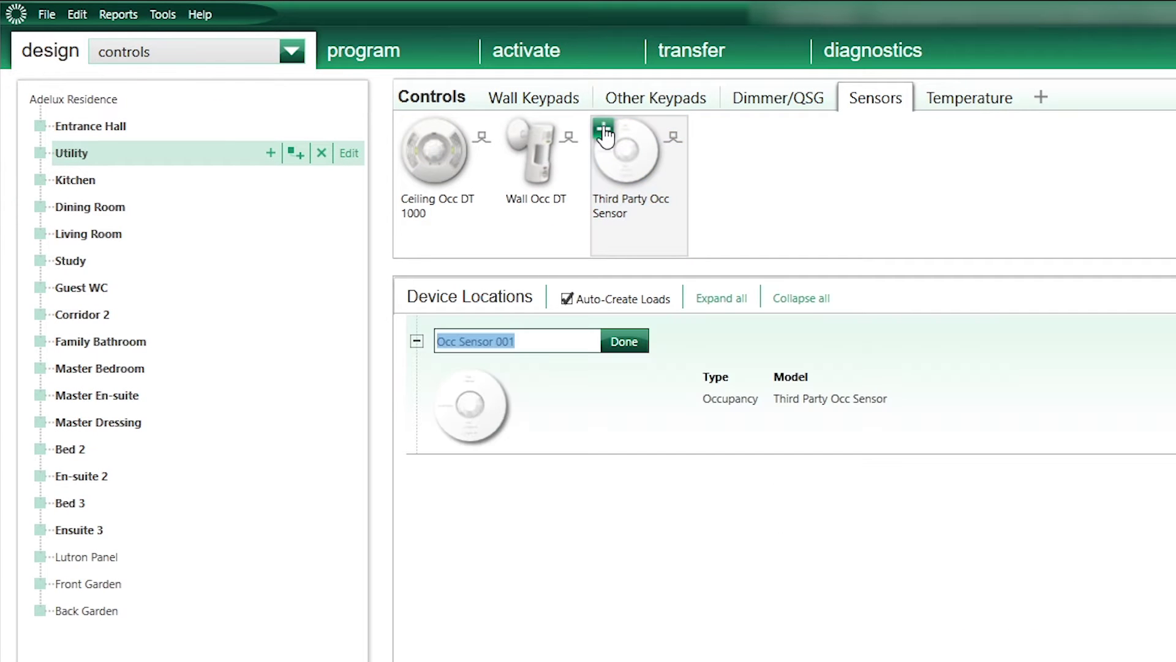
{"action": "type", "text": "U"}
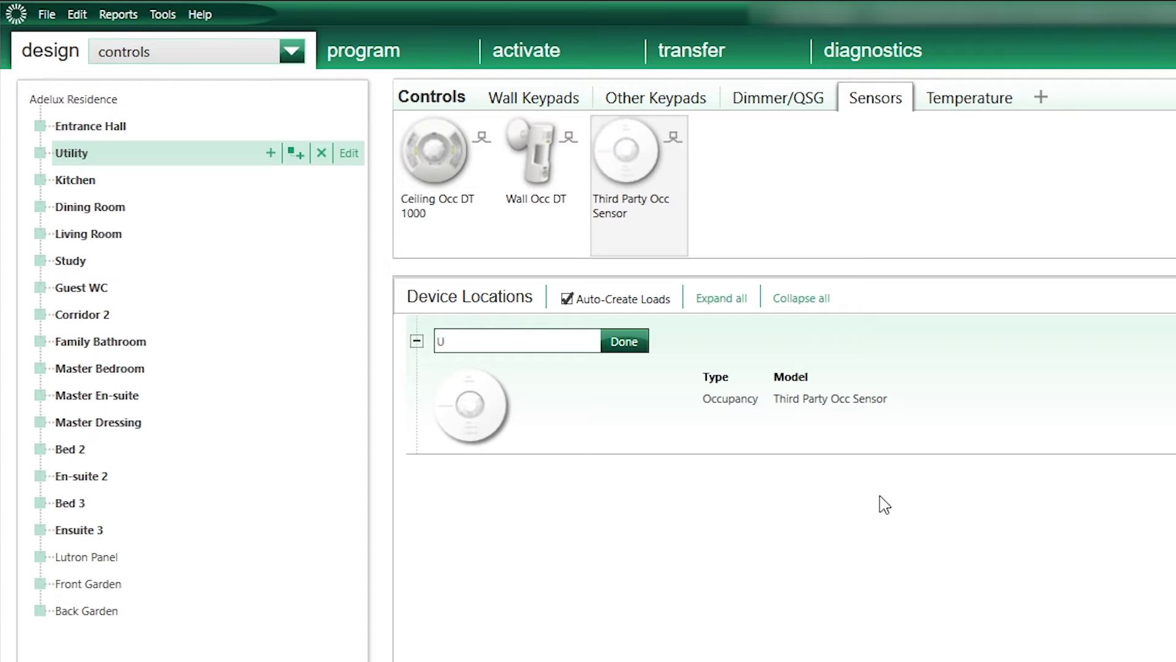
{"action": "type", "text": "tility Motion Sensor"}
{"action": "key", "text": "Return"}
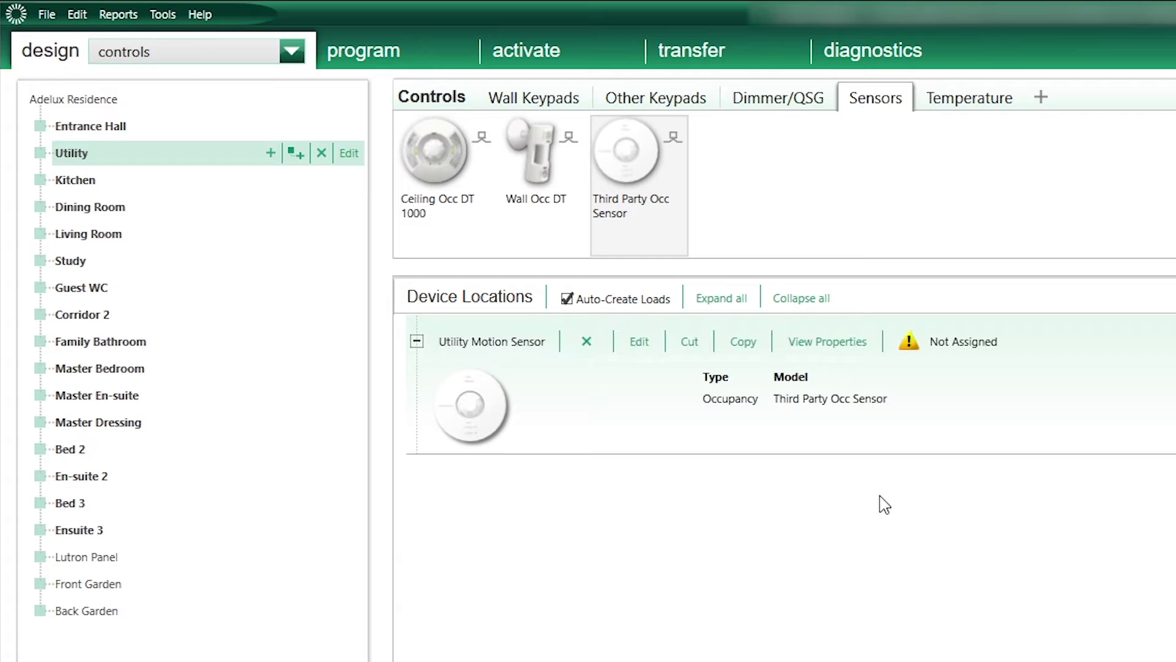
{"action": "left_click", "coordinate": [291, 51]}
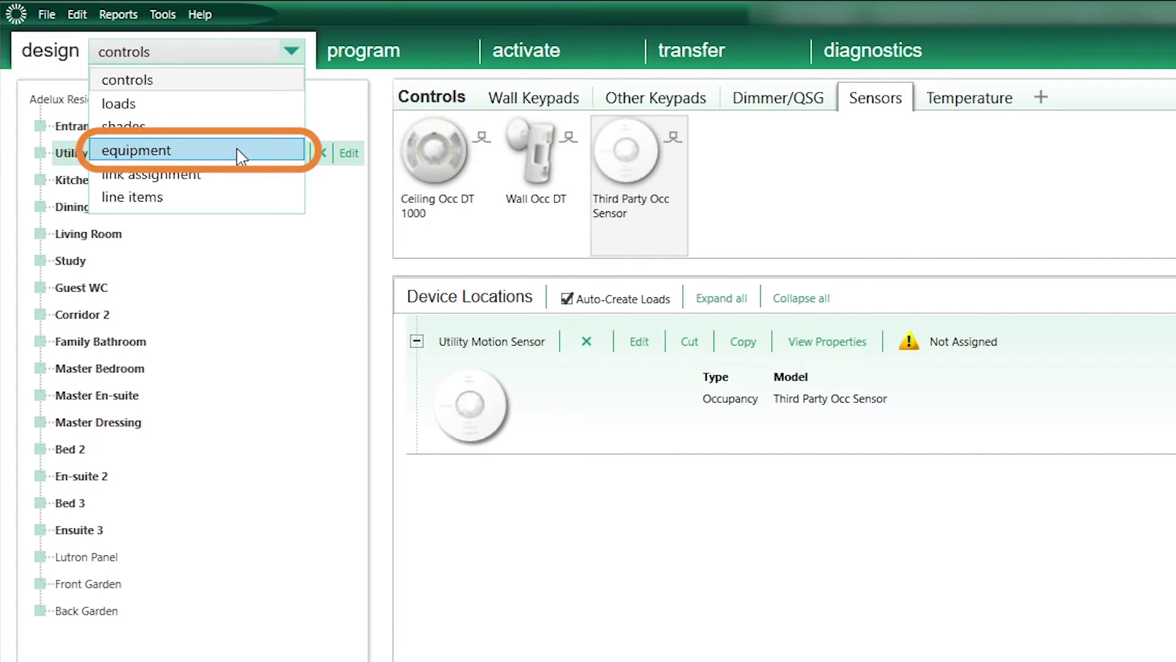
In equipment design, add a Digital IO interface (IO 001) to the Lutron Panel's free slot
{"action": "left_click", "coordinate": [241, 155]}
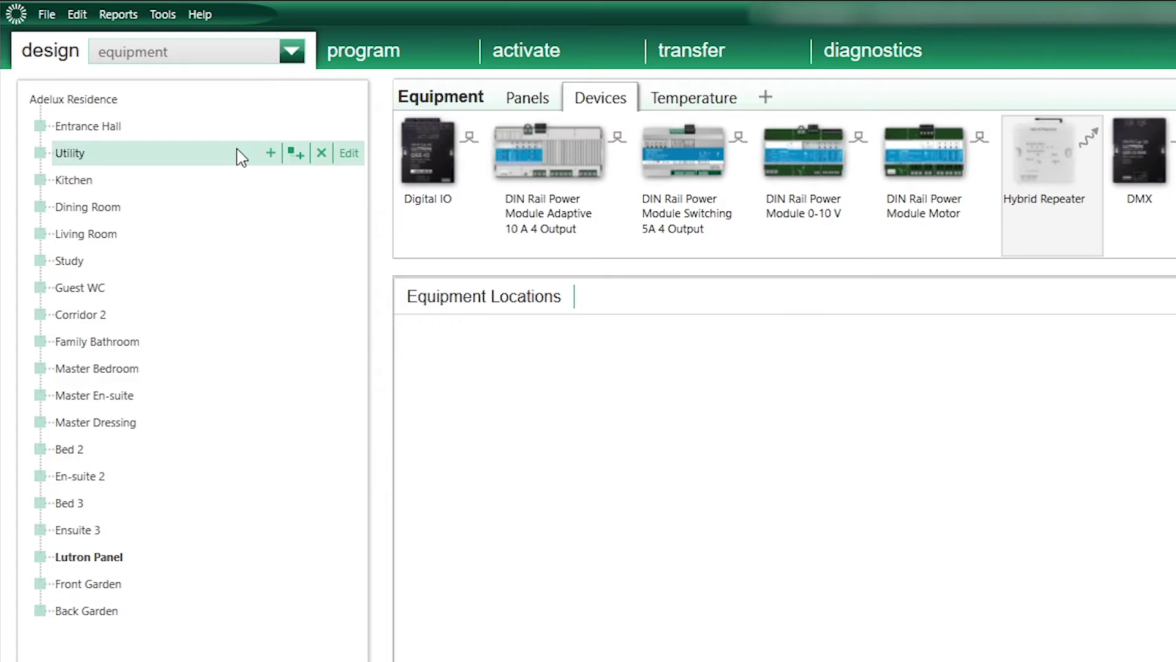
{"action": "left_click", "coordinate": [157, 559]}
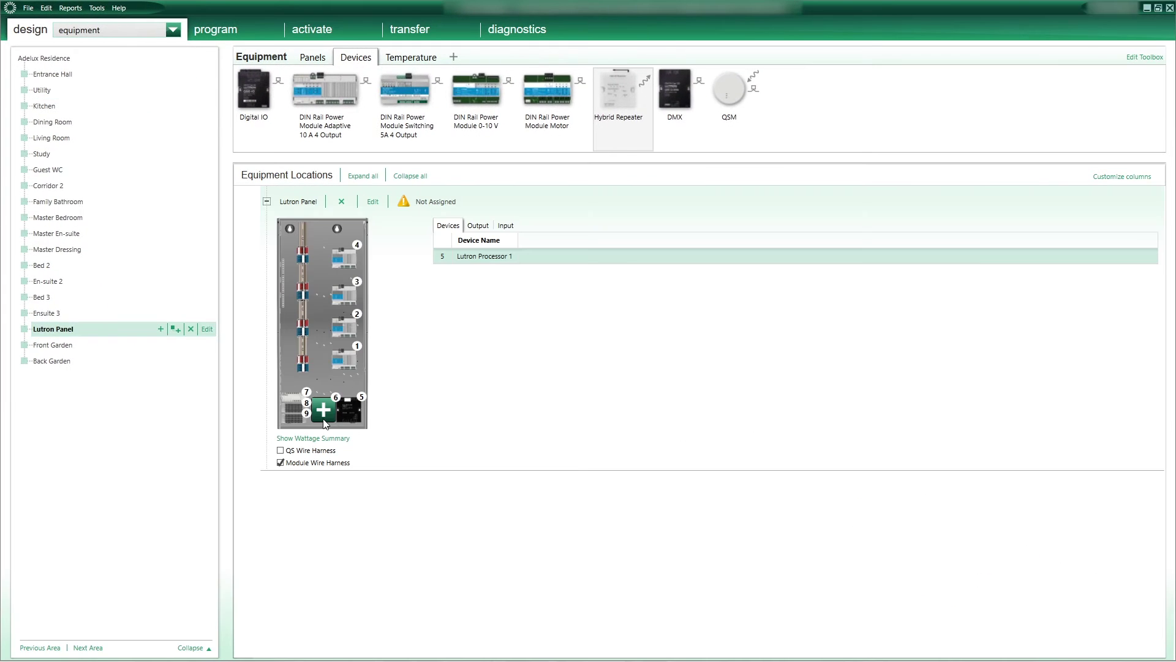
{"action": "left_click", "coordinate": [323, 409]}
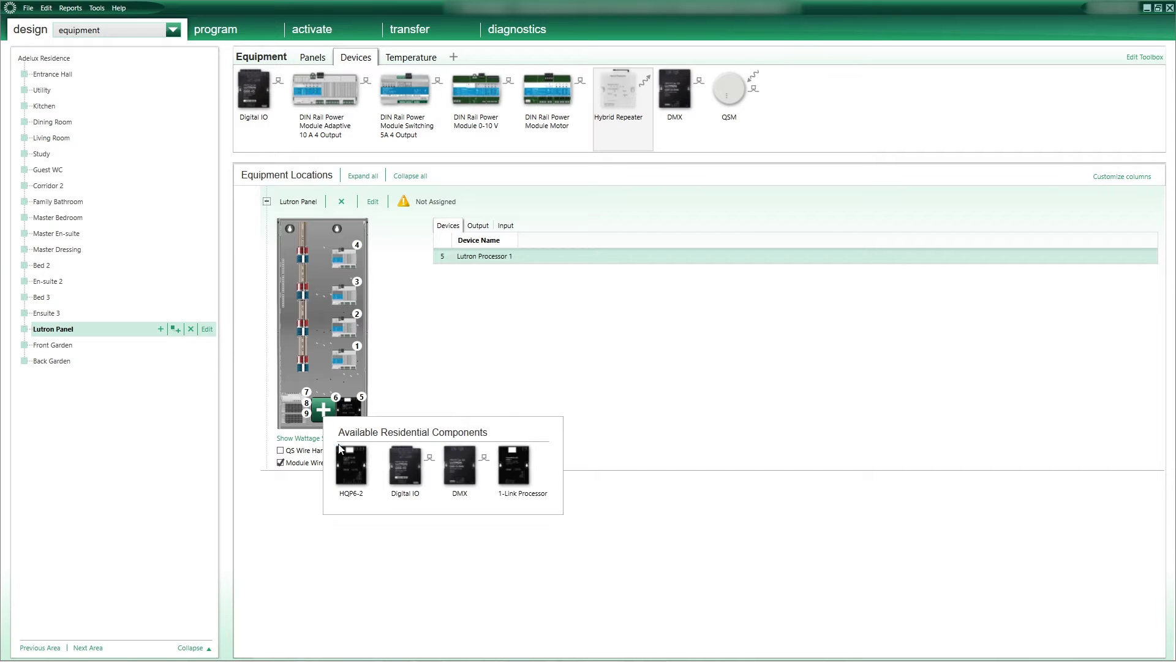
{"action": "mouse_move", "coordinate": [391, 472]}
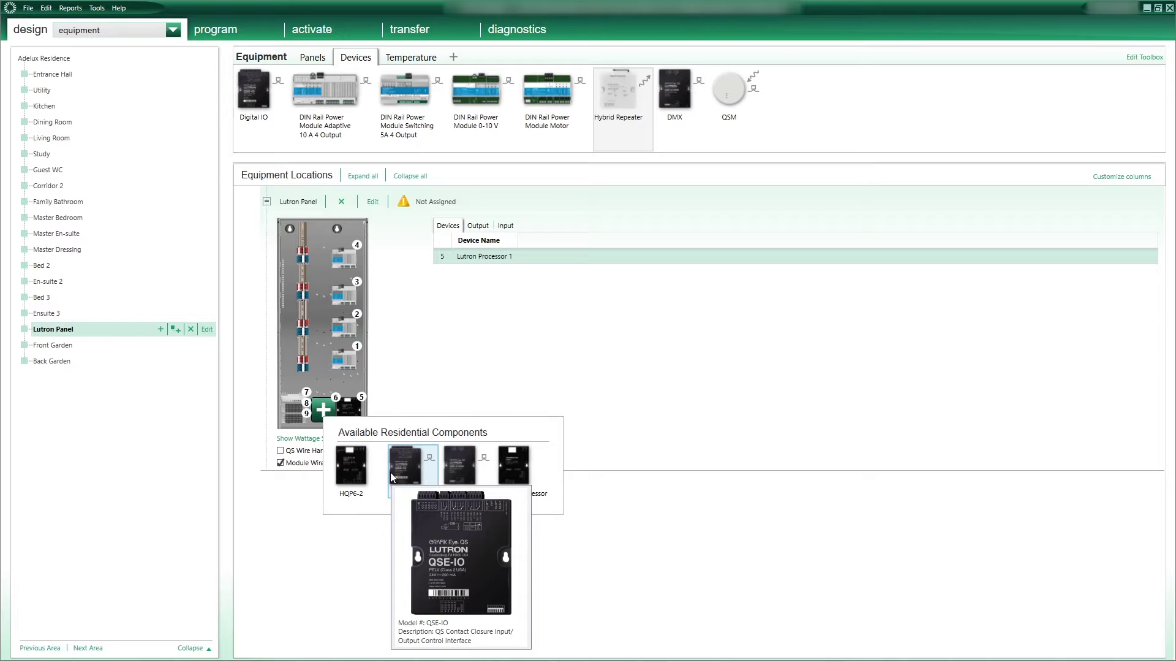
{"action": "mouse_move", "coordinate": [249, 107]}
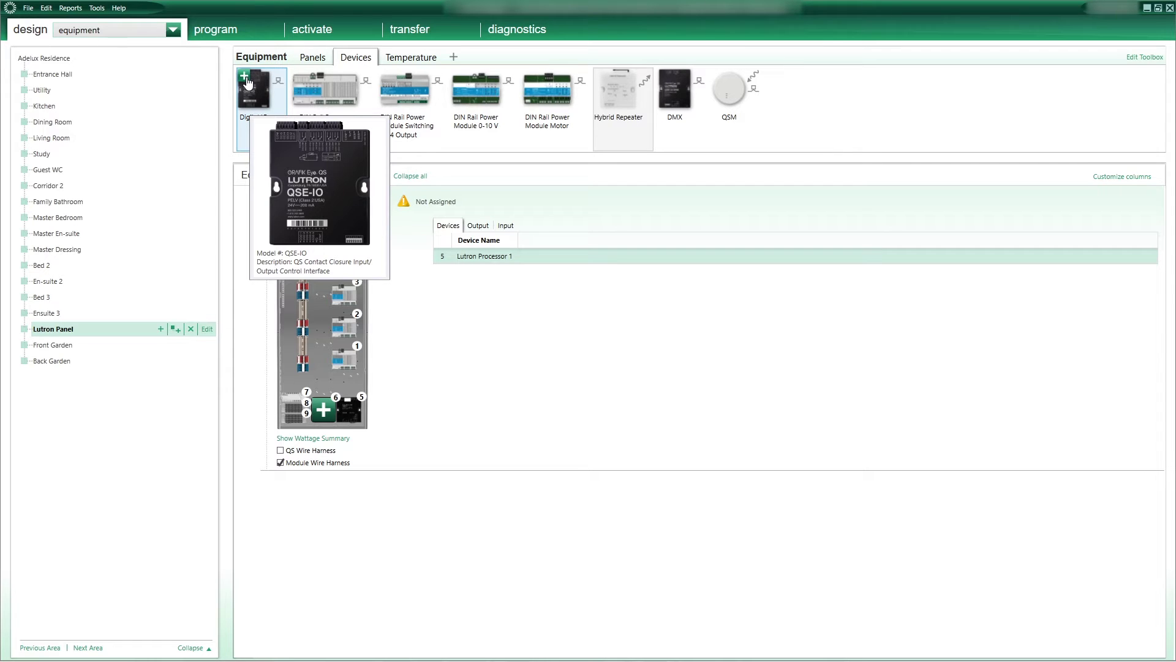
{"action": "left_click", "coordinate": [244, 77]}
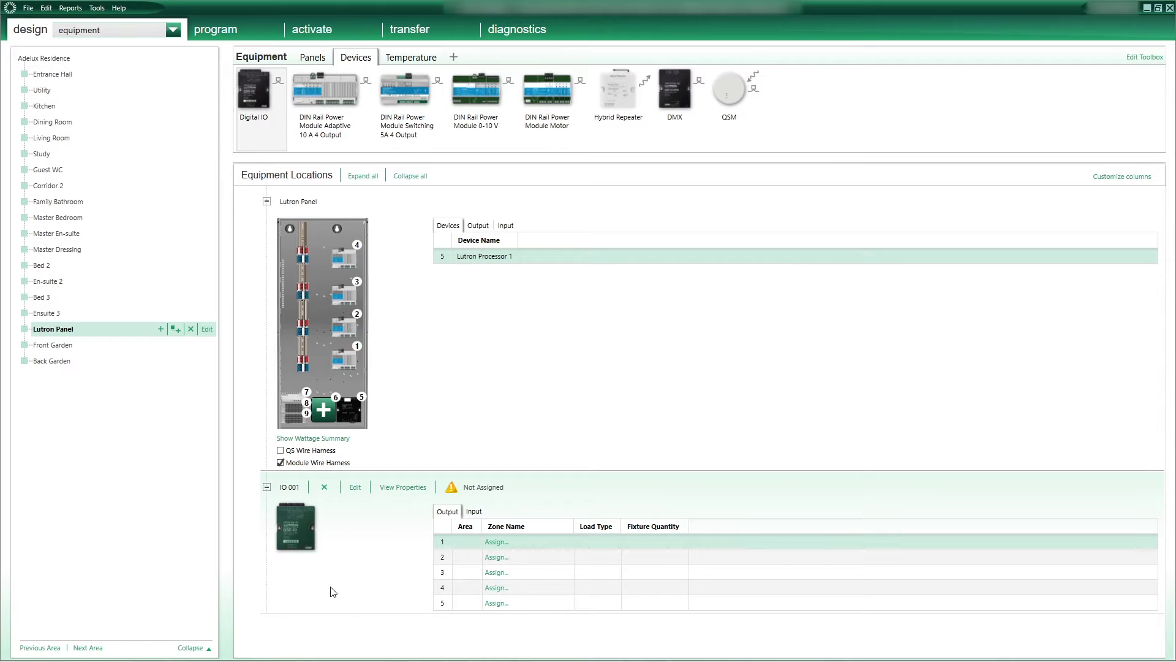
Assign the Utility Motion Sensor to IO 001's input 1
{"action": "left_click", "coordinate": [266, 201]}
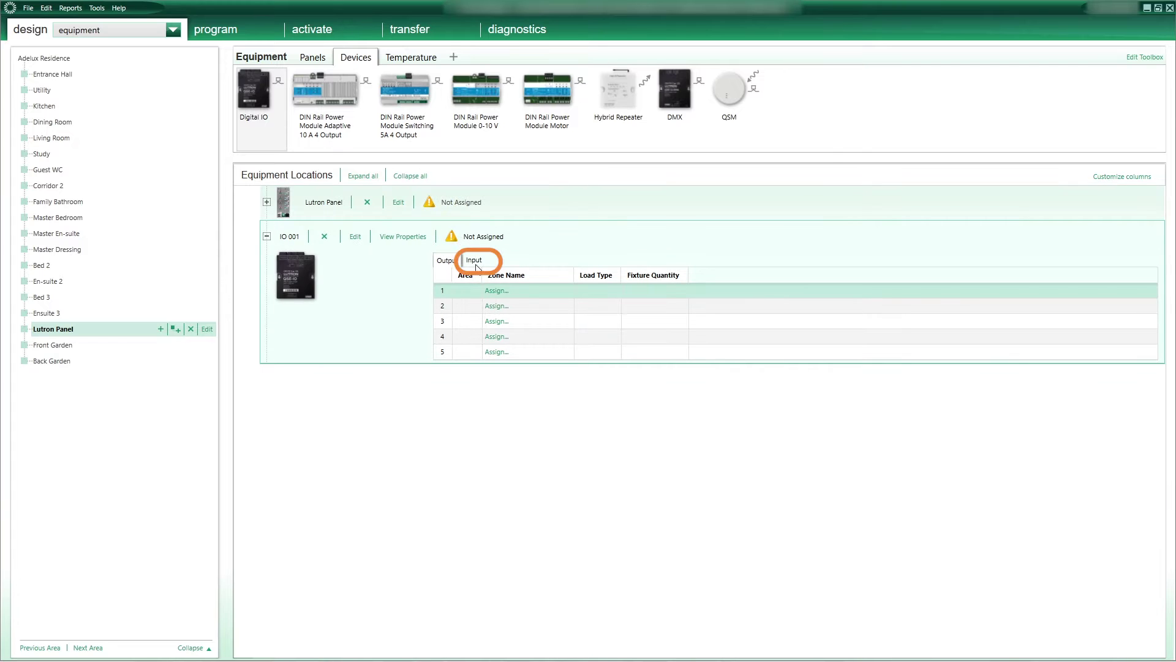
{"action": "left_click", "coordinate": [475, 262]}
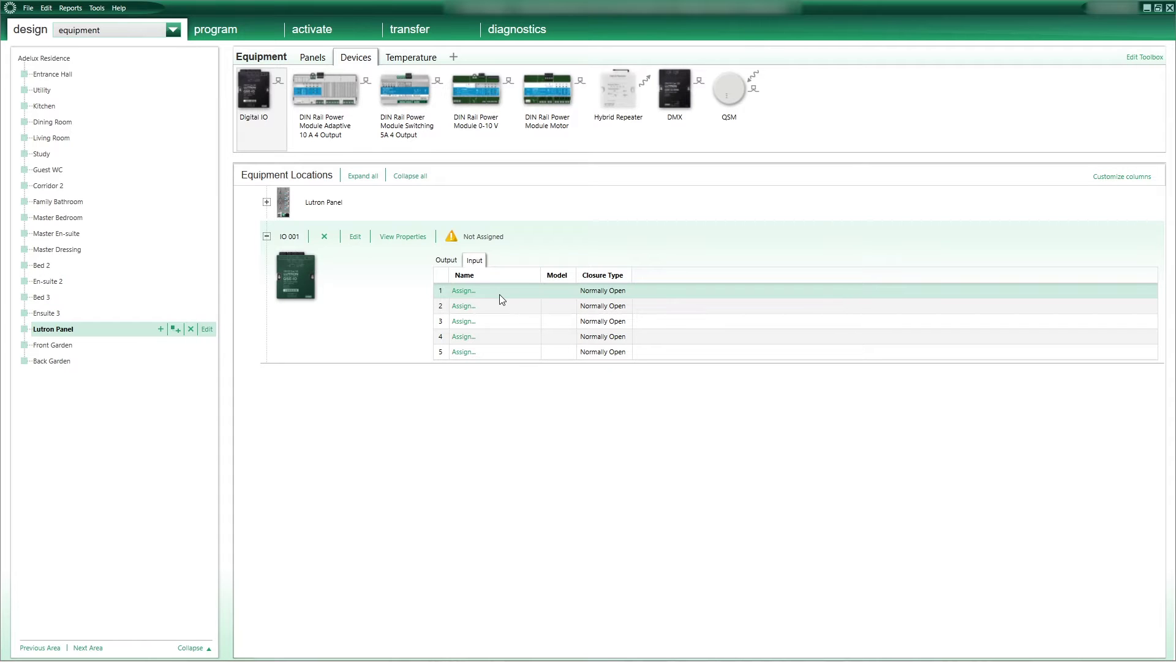
{"action": "left_click", "coordinate": [468, 292]}
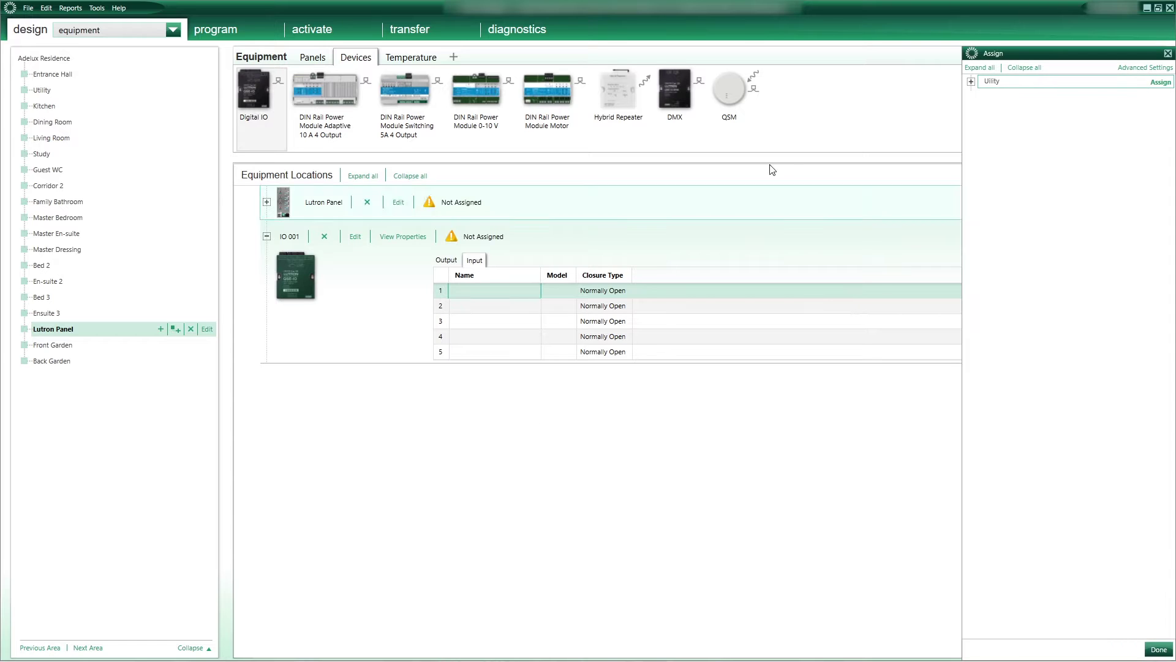
{"action": "left_click_drag", "start_coordinate": [1035, 52], "coordinate": [708, 195]}
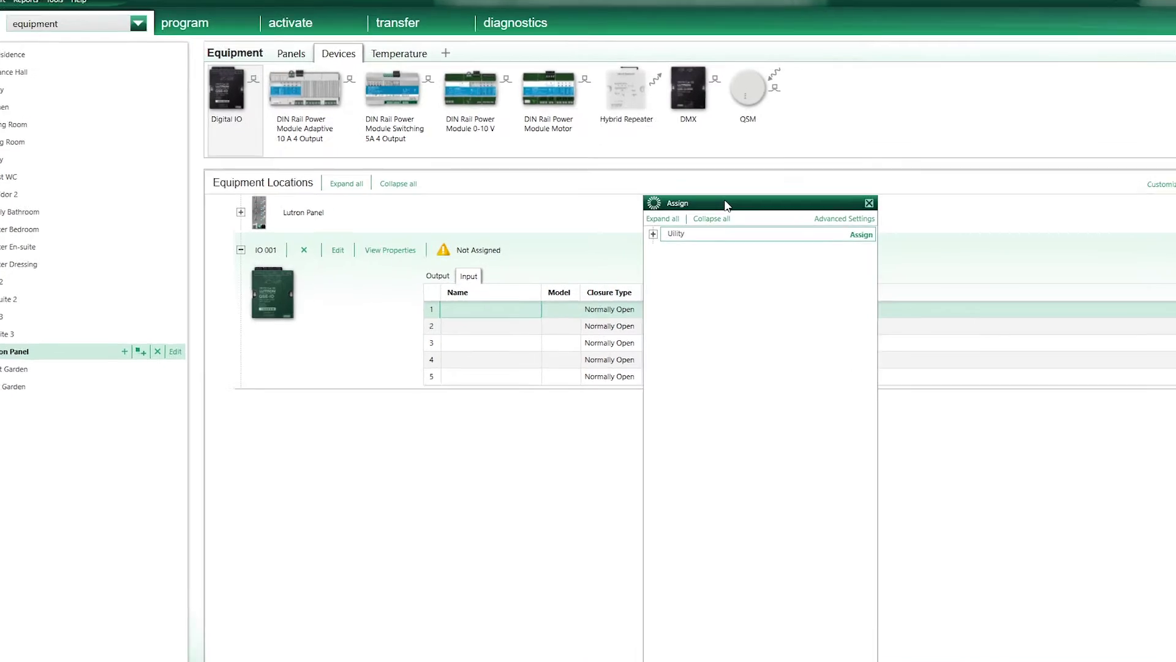
{"action": "left_click", "coordinate": [653, 234]}
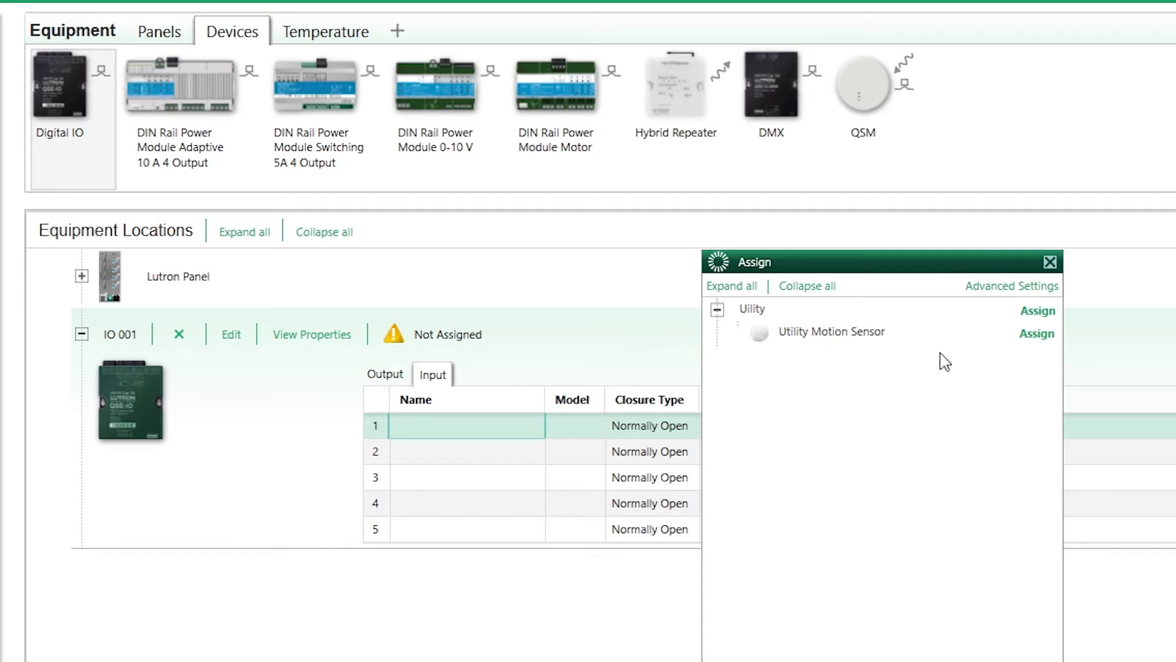
{"action": "left_click", "coordinate": [1033, 335]}
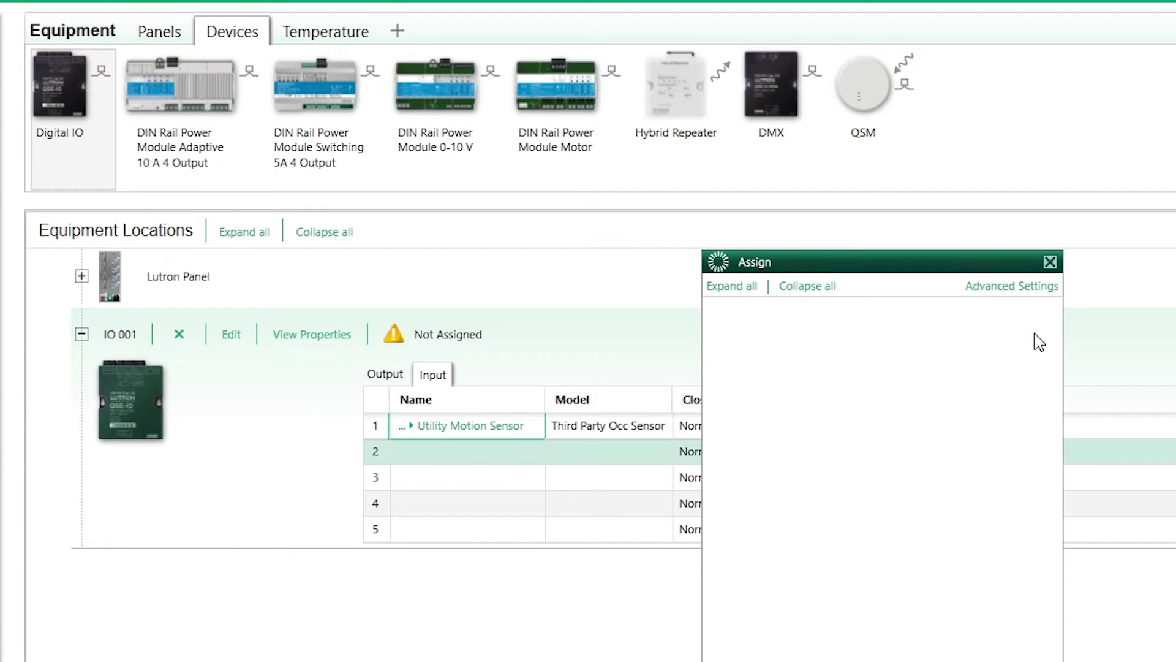
{"action": "left_click", "coordinate": [1050, 262]}
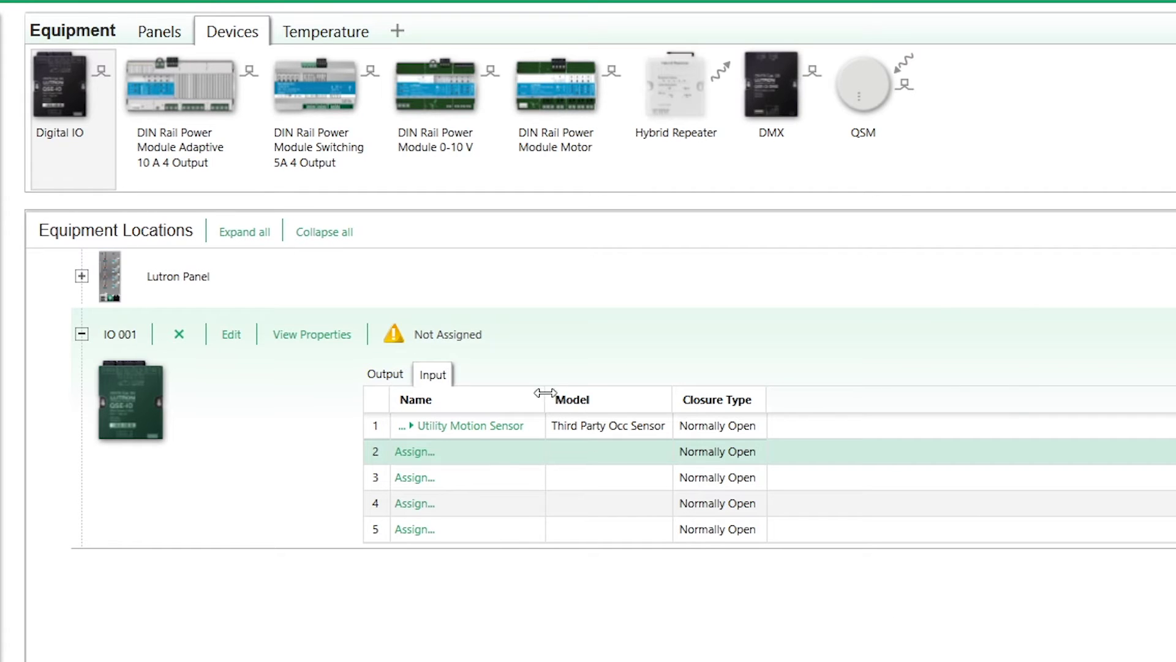
Widen the Name column and unassign the sensor from input 1
{"action": "left_click_drag", "start_coordinate": [546, 388], "coordinate": [714, 387]}
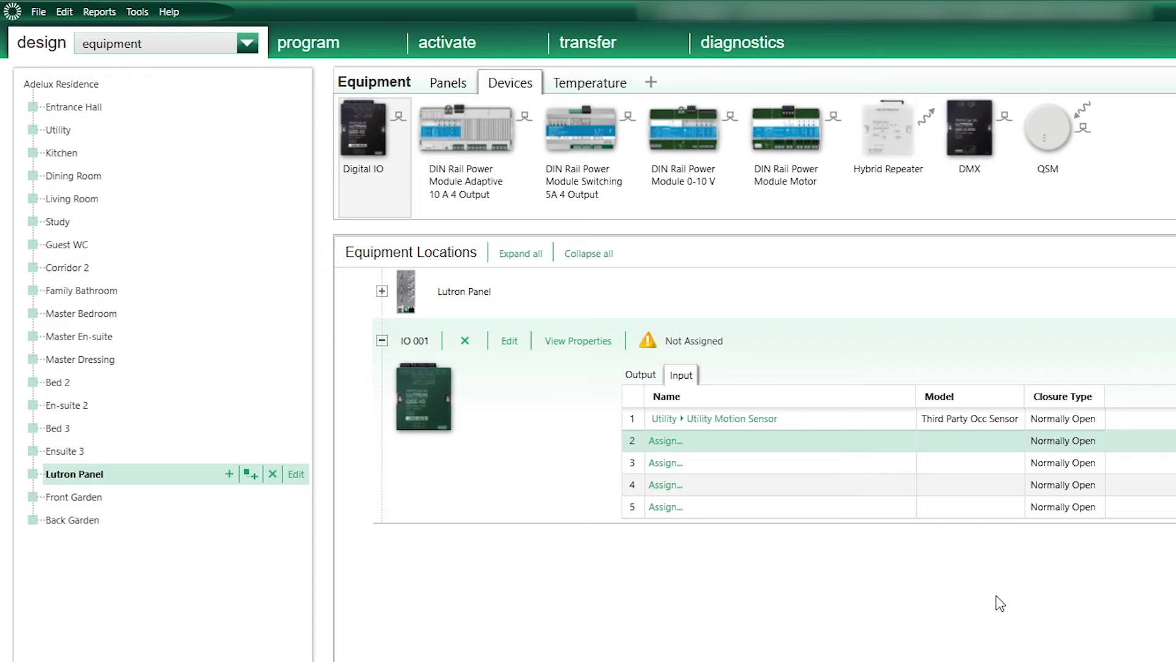
{"action": "left_click", "coordinate": [865, 421]}
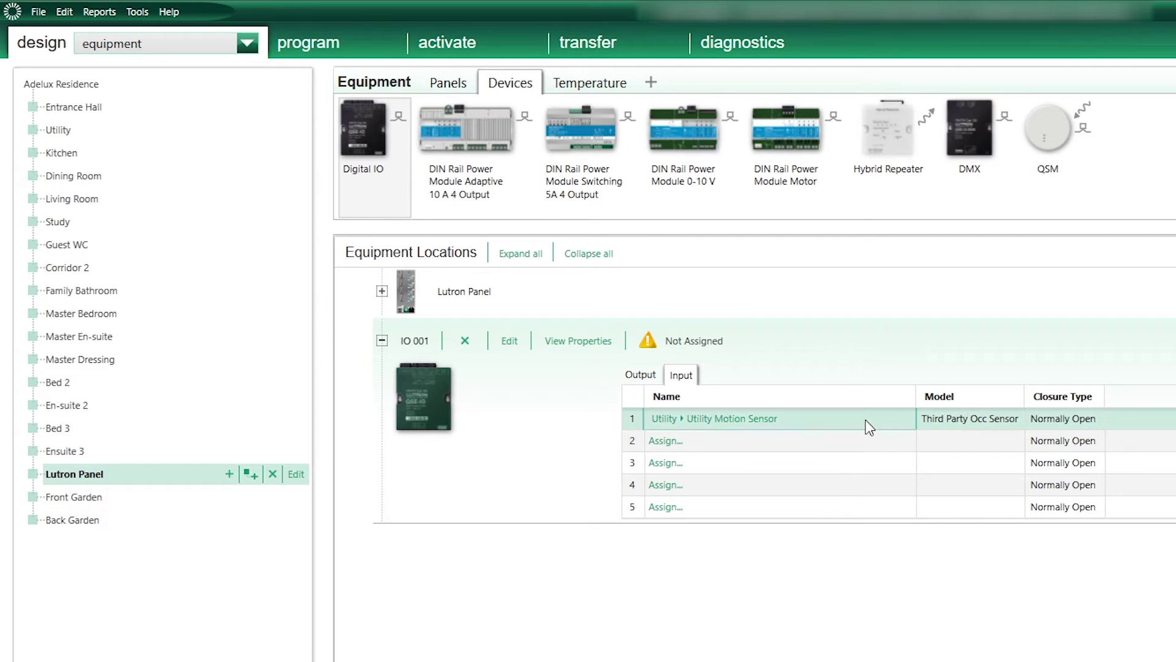
{"action": "right_click", "coordinate": [866, 419]}
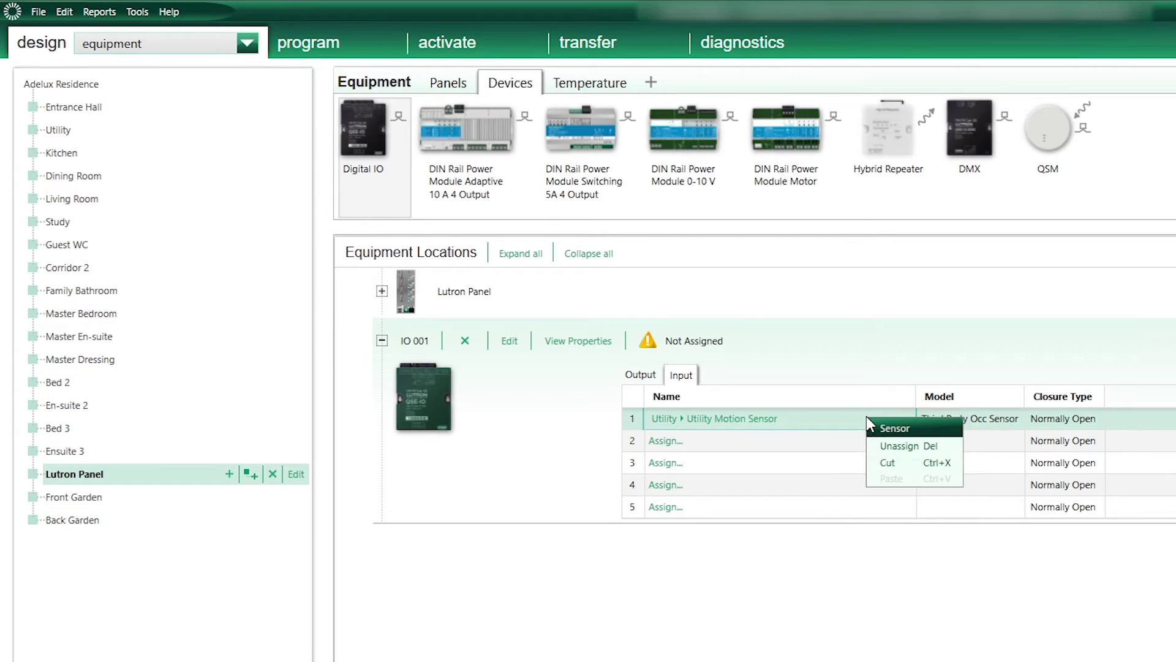
{"action": "left_click", "coordinate": [894, 449]}
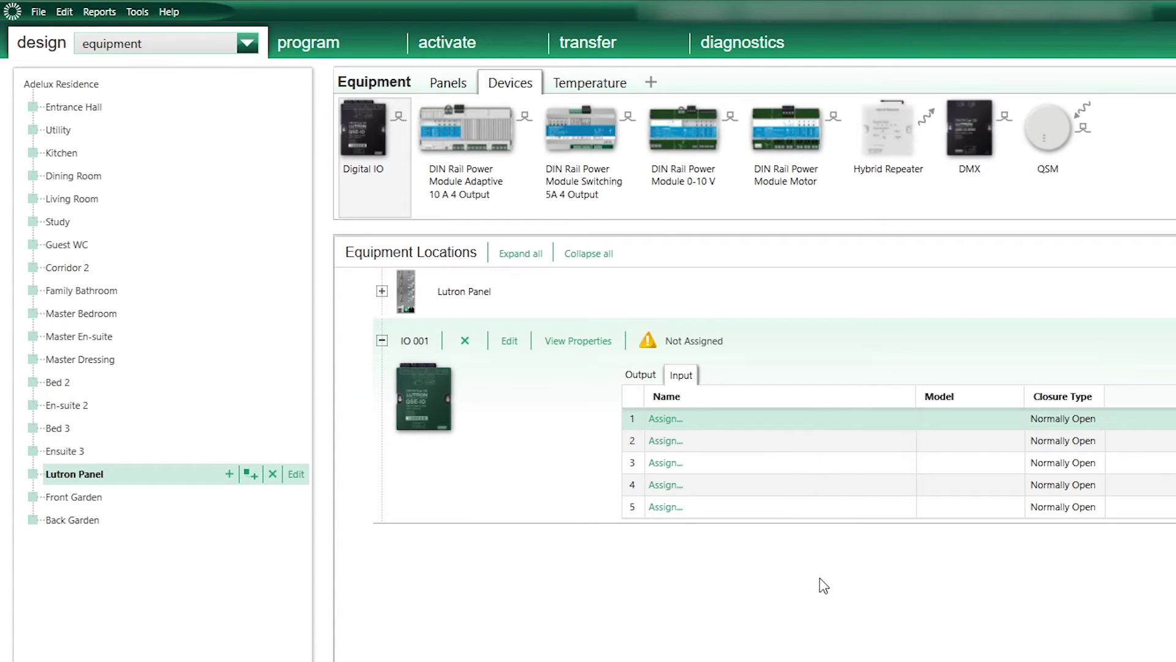
In controls design, show the Entrance Hall's By Utility Room keypad and its inputs
{"action": "left_click", "coordinate": [247, 42]}
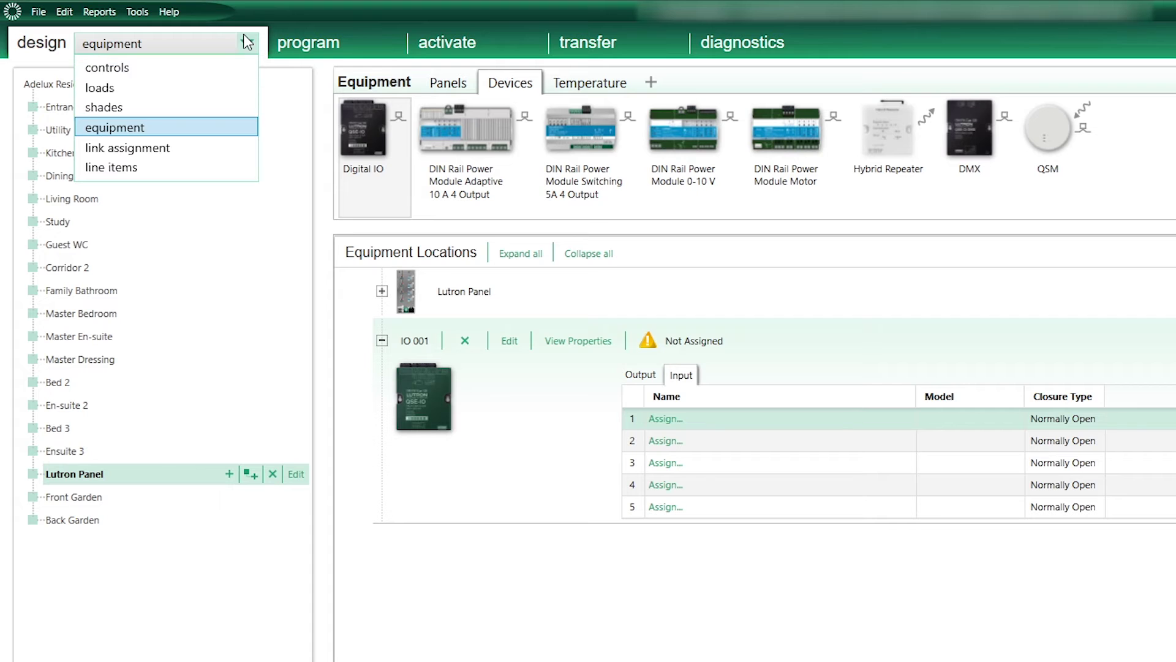
{"action": "left_click", "coordinate": [200, 69]}
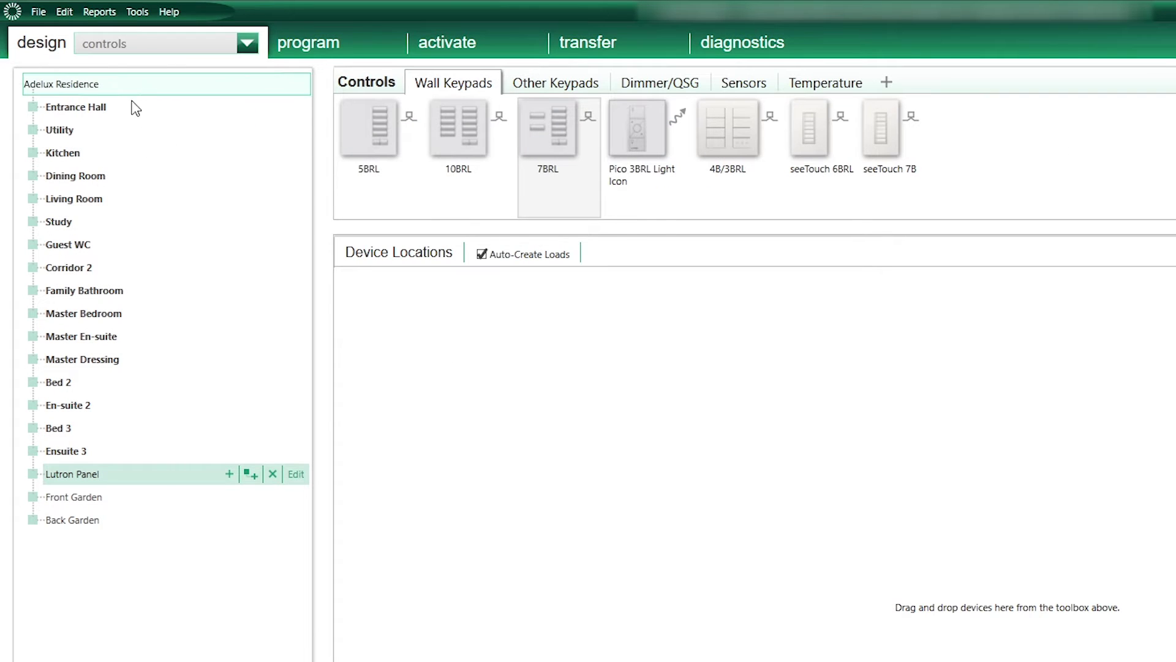
{"action": "left_click", "coordinate": [129, 136]}
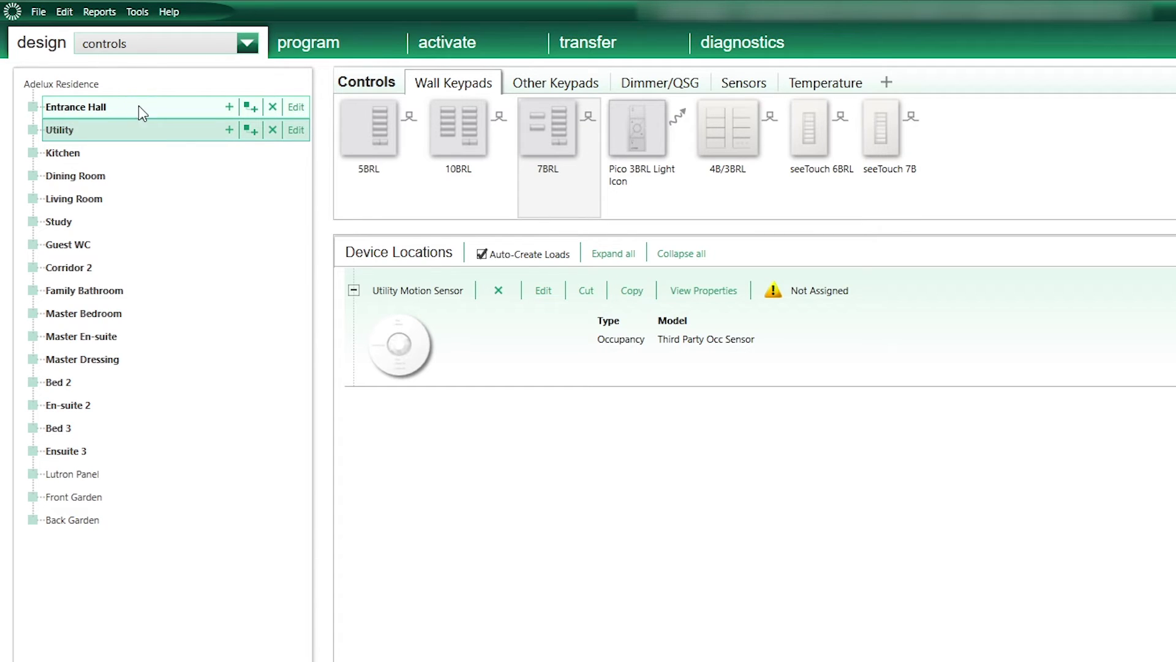
{"action": "left_click", "coordinate": [138, 107]}
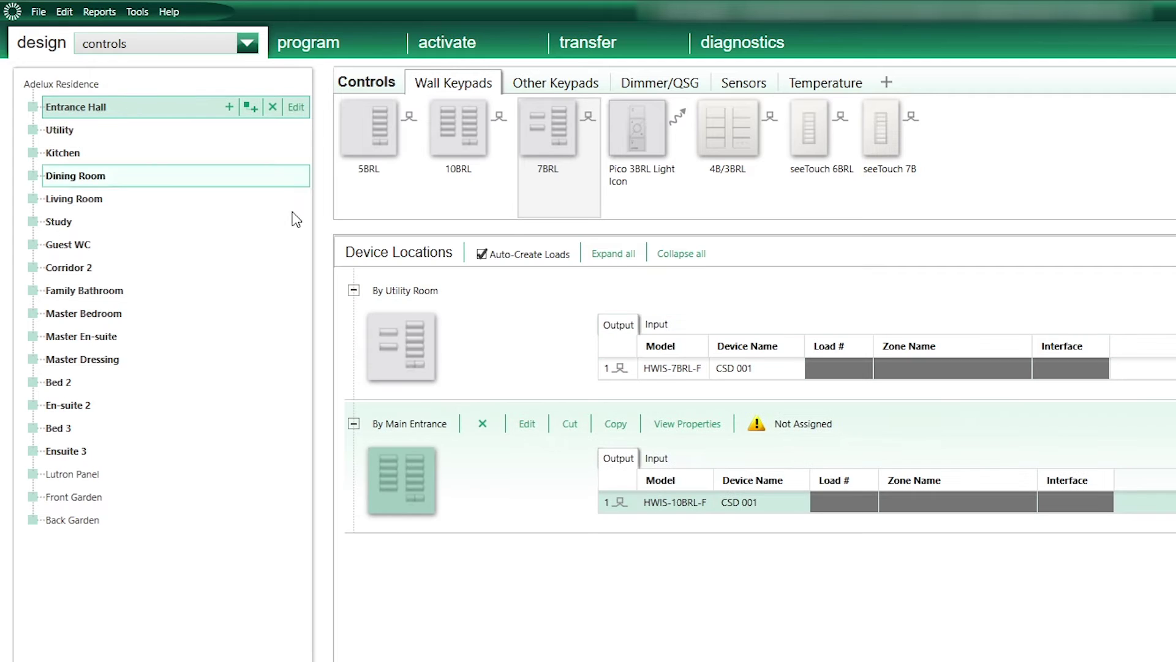
{"action": "left_click", "coordinate": [497, 329]}
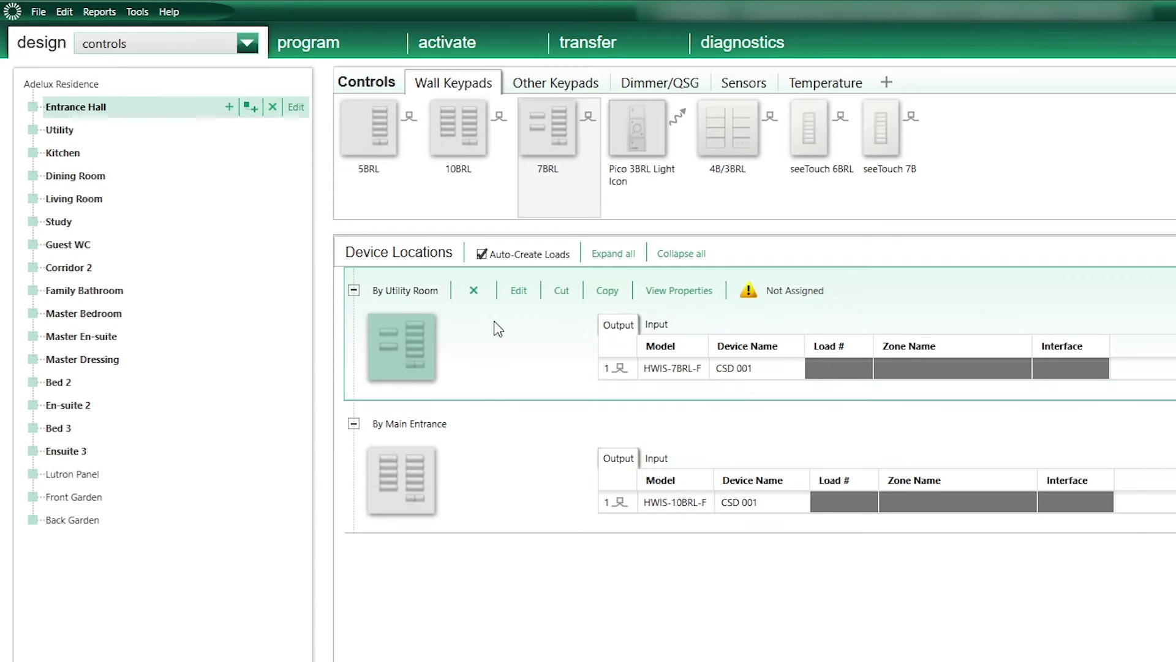
{"action": "left_click", "coordinate": [656, 325]}
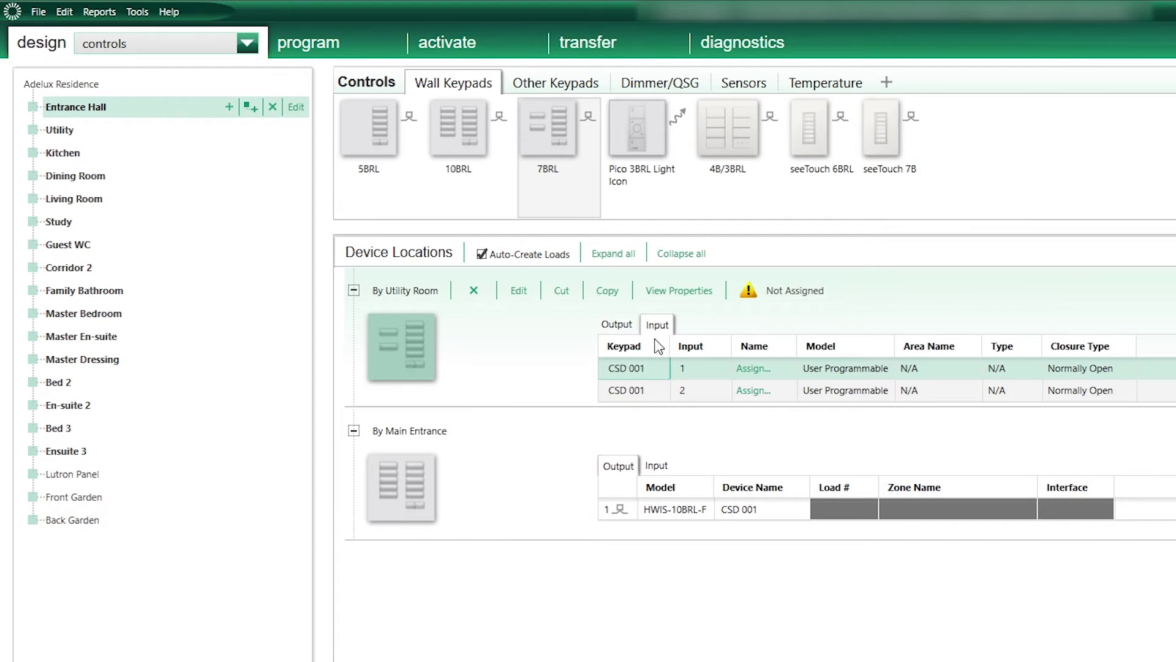
Assign the Utility Motion Sensor to keypad CSD 001's input 1
{"action": "left_click", "coordinate": [753, 368]}
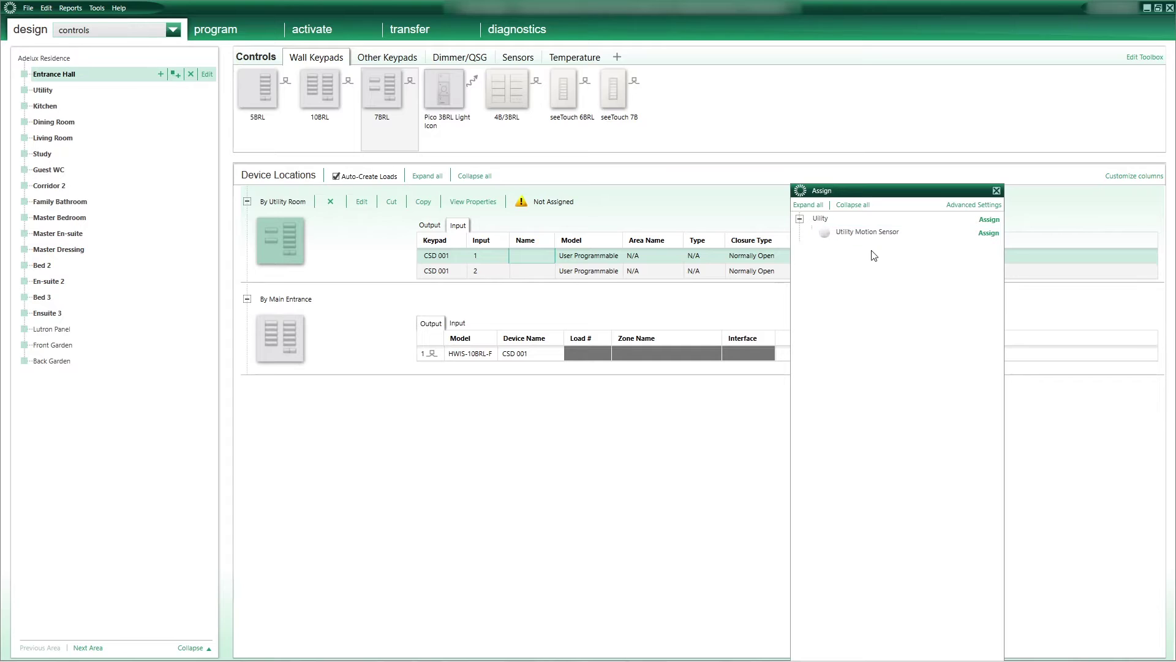
{"action": "left_click", "coordinate": [988, 233]}
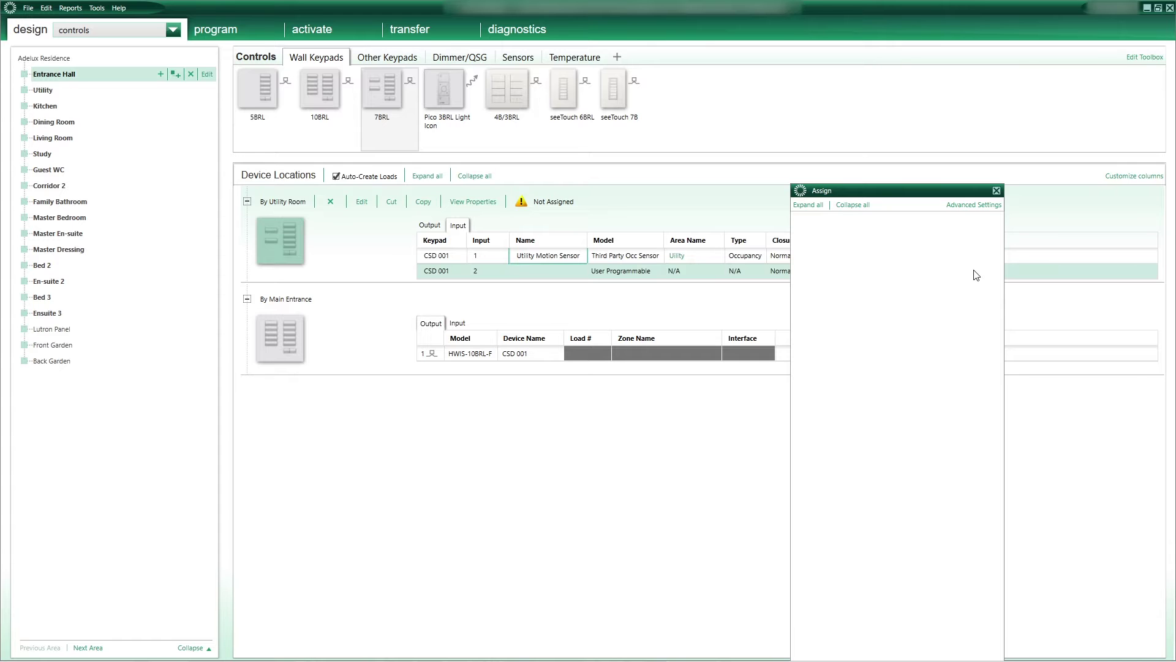
{"action": "left_click", "coordinate": [996, 190]}
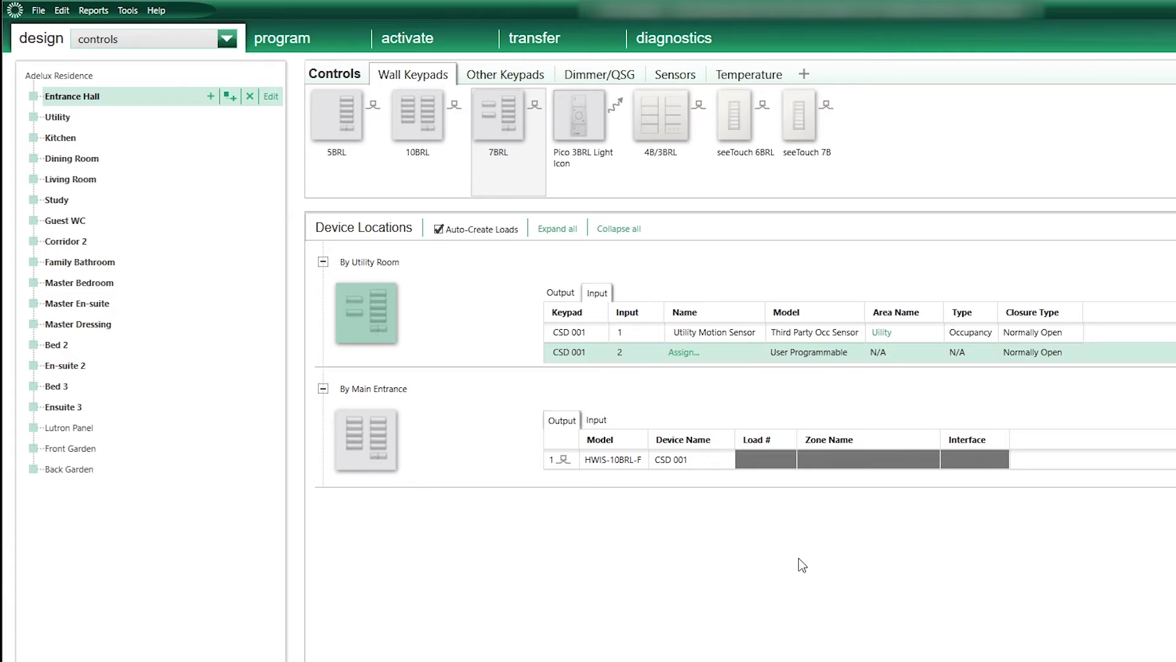
Unassign the sensor from the keypad input, leaving both inputs free
{"action": "right_click", "coordinate": [743, 335]}
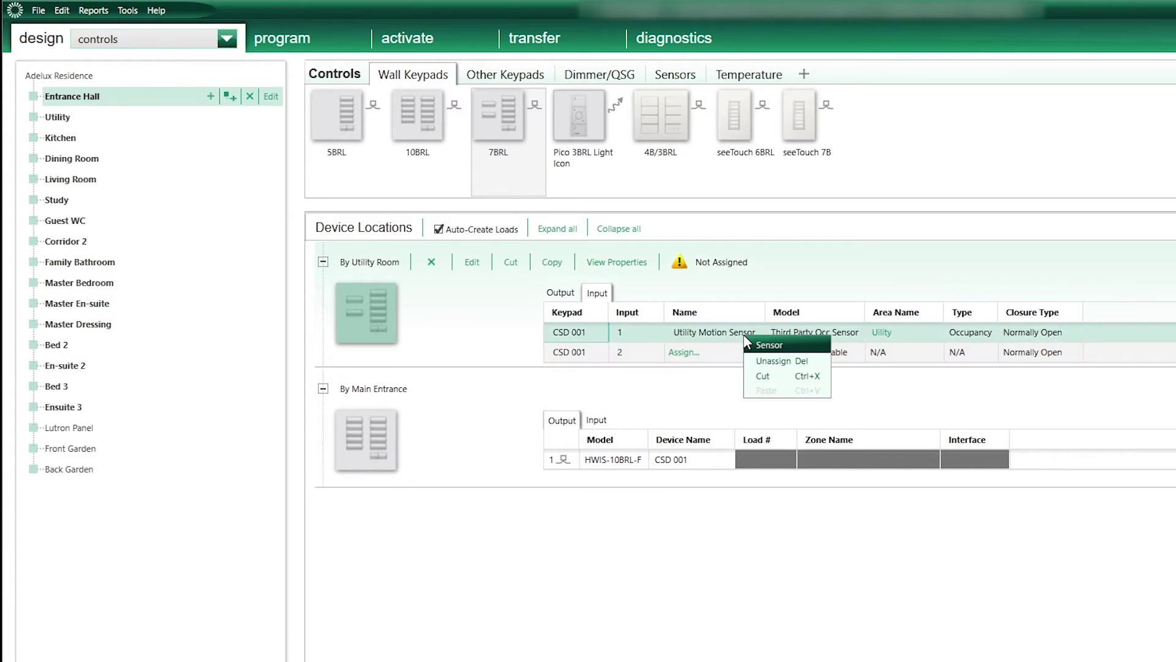
{"action": "left_click", "coordinate": [783, 363]}
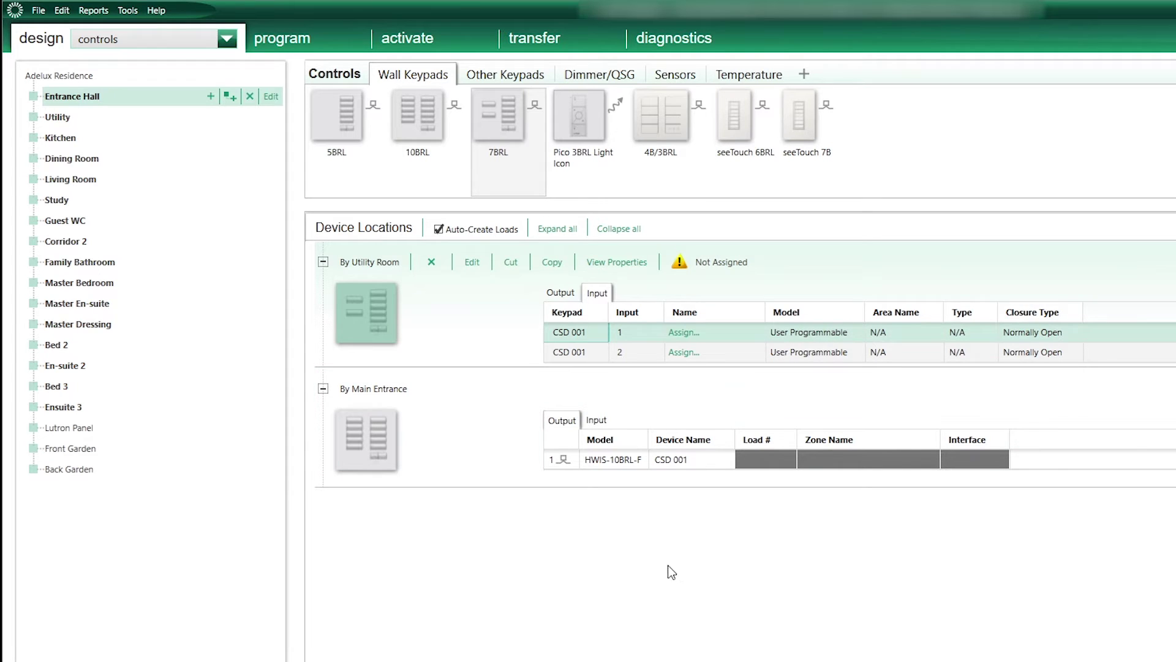
{"action": "left_click", "coordinate": [226, 38]}
Assign the Utility Motion Sensor to IO 001 input 1 in the Lutron Panel, then switch to link assignment
{"action": "left_click", "coordinate": [200, 114]}
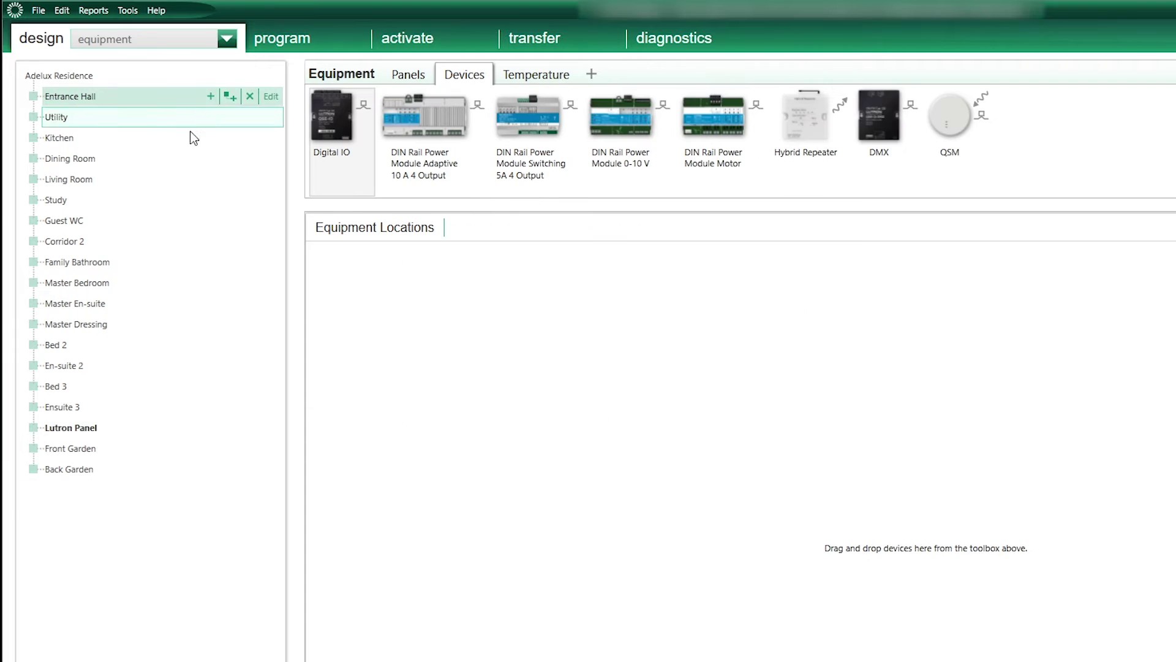
{"action": "left_click", "coordinate": [108, 427]}
{"action": "left_click", "coordinate": [618, 338]}
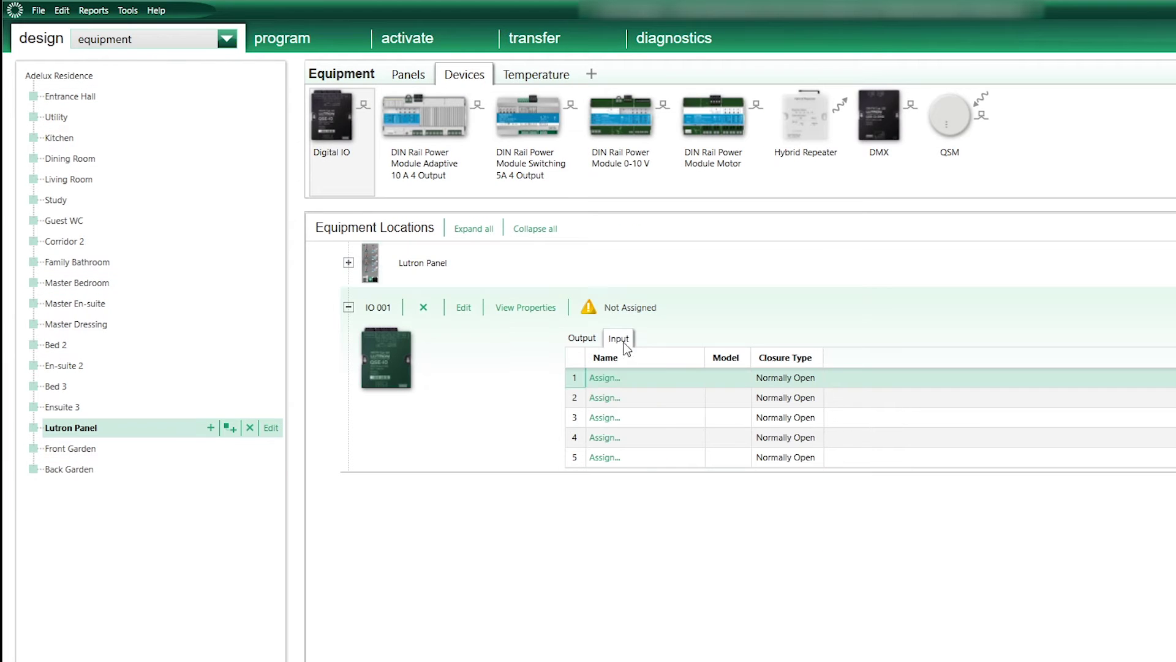
{"action": "left_click", "coordinate": [613, 378]}
{"action": "left_click", "coordinate": [1083, 315]}
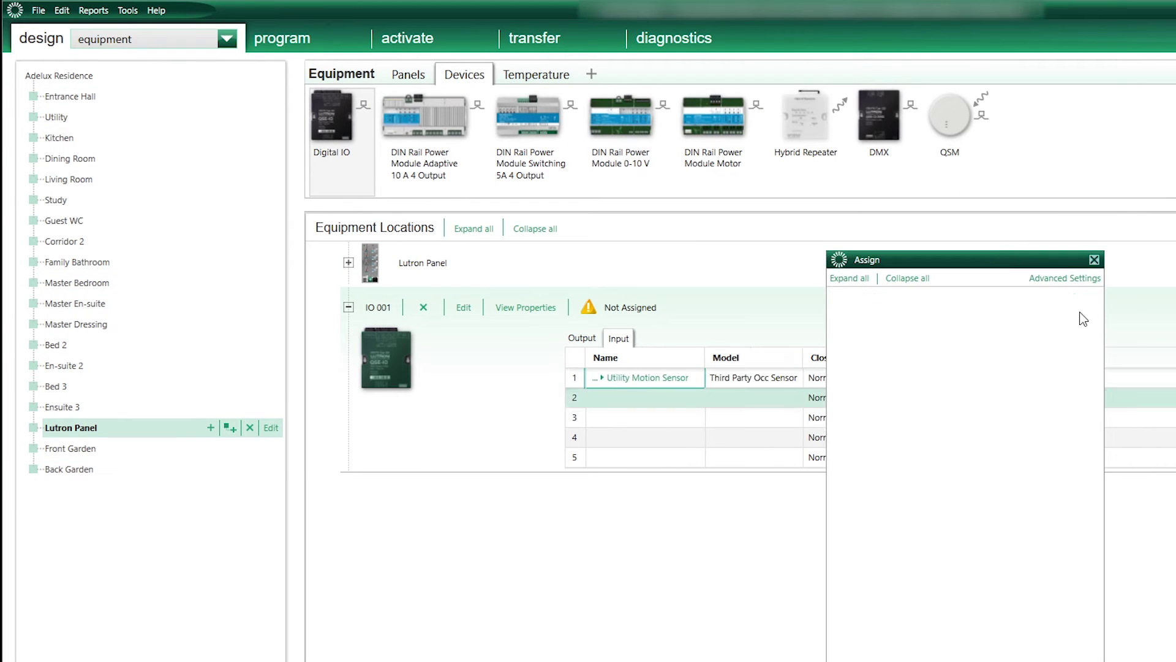
{"action": "left_click", "coordinate": [1094, 260]}
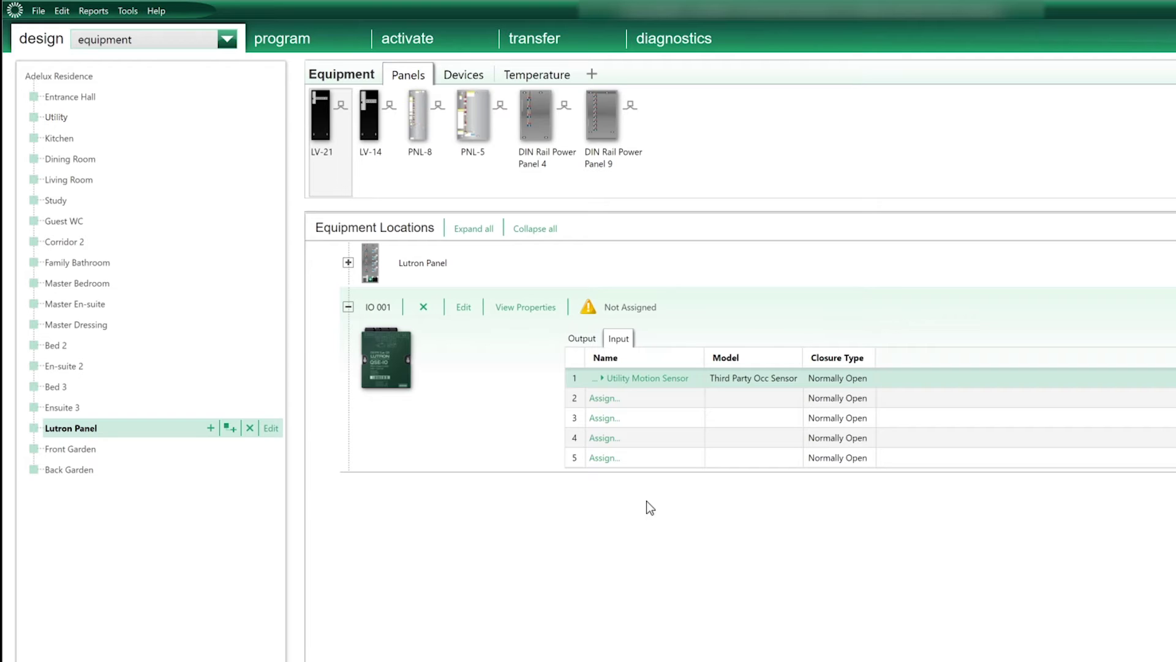
{"action": "left_click", "coordinate": [210, 39]}
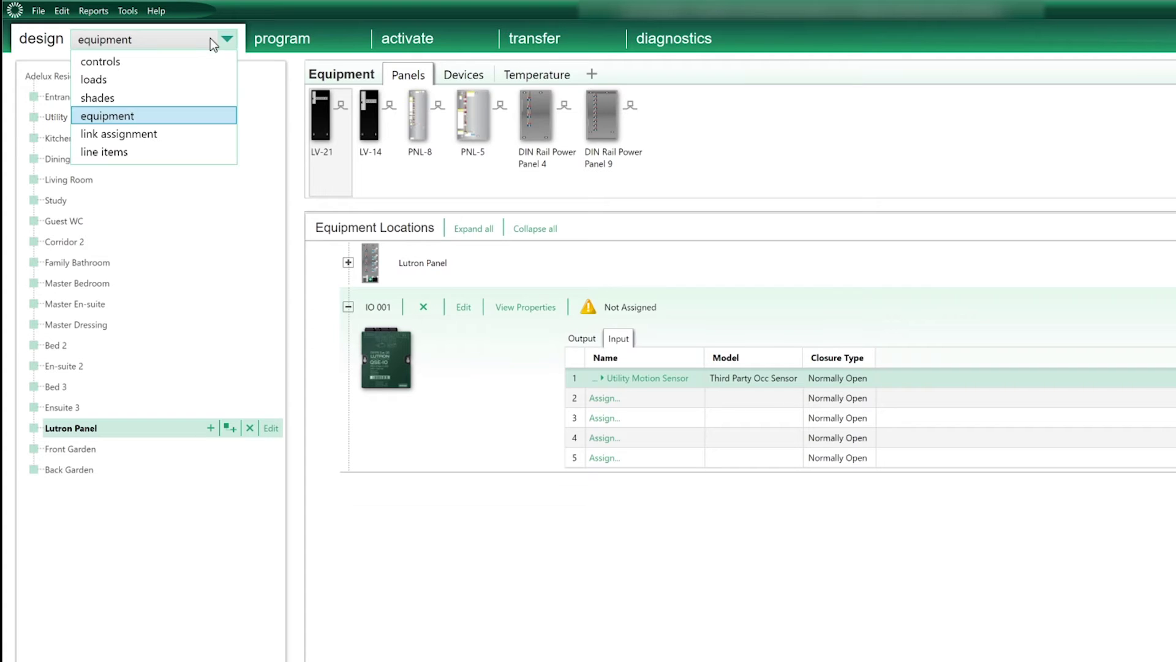
{"action": "left_click", "coordinate": [195, 133]}
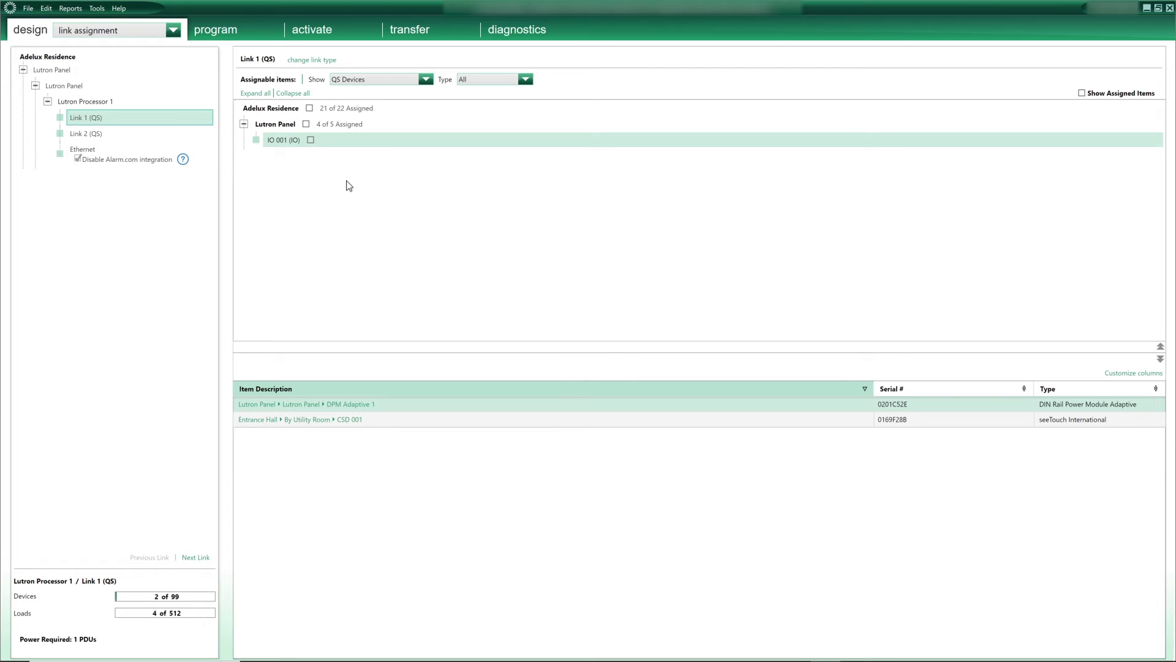
Tick IO 001 (IO) under Lutron Panel to add it to Link 1 (QS)
{"action": "left_click", "coordinate": [311, 140]}
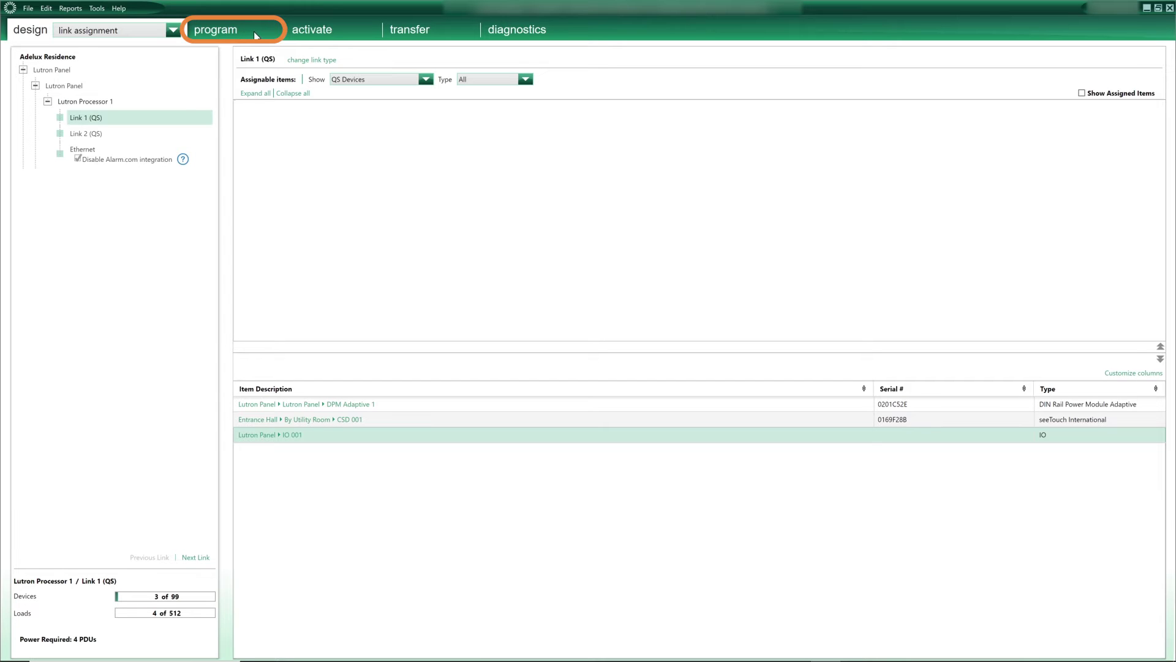
Go to occupancy programming and list the areas with sensors
{"action": "left_click", "coordinate": [253, 30]}
{"action": "left_click", "coordinate": [247, 29]}
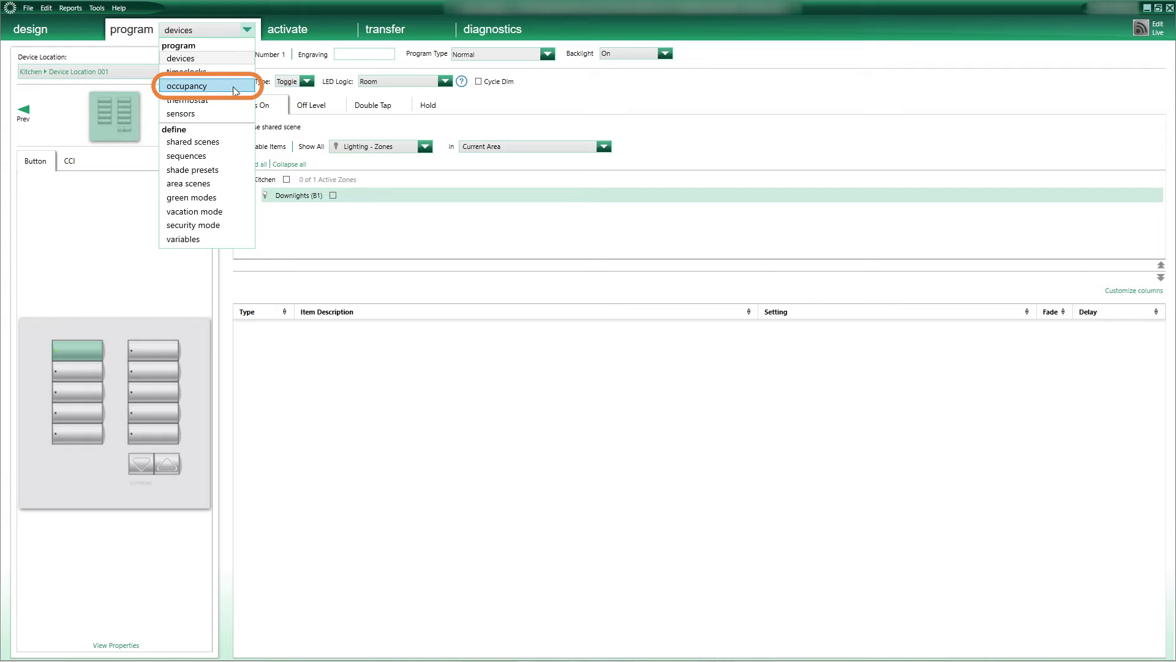
{"action": "left_click", "coordinate": [233, 86]}
{"action": "left_click", "coordinate": [199, 72]}
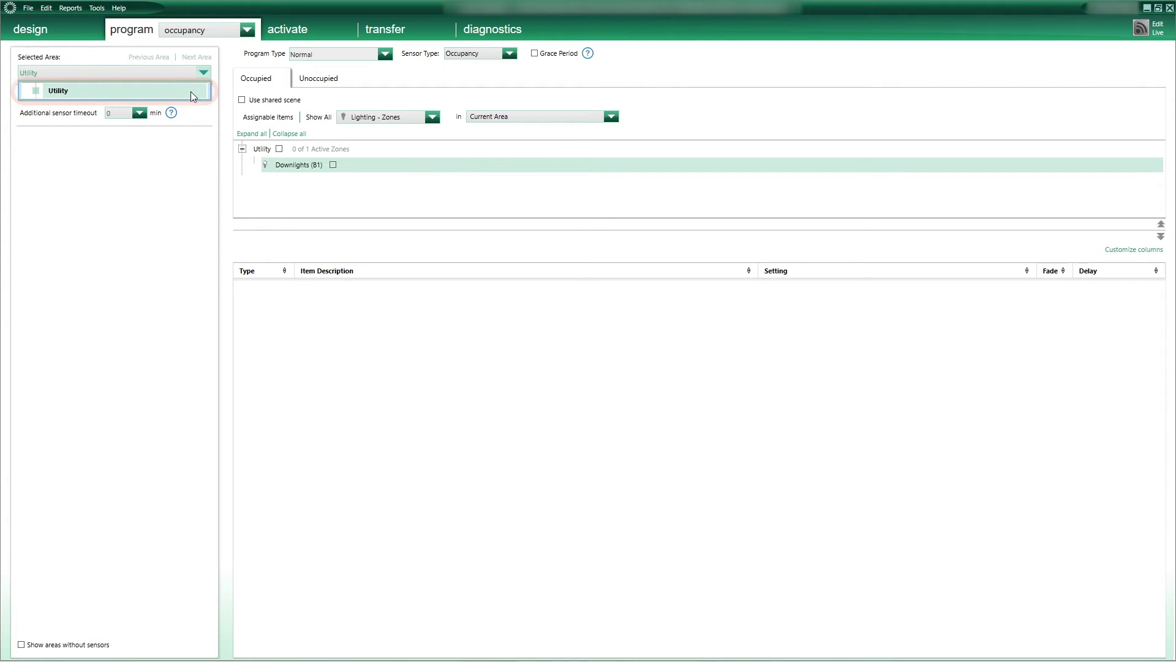
For Utility, turn Downlights (B1) on at 100% when Occupied and confirm Unoccupied is 0%
{"action": "left_click", "coordinate": [189, 90]}
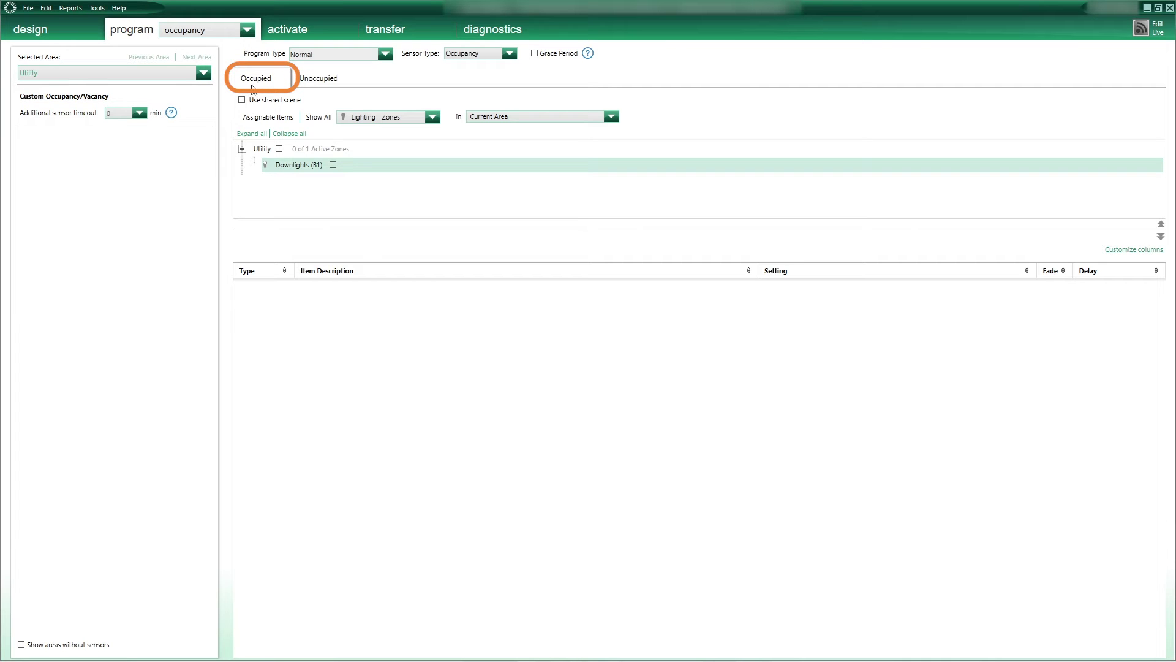
{"action": "left_click", "coordinate": [333, 166]}
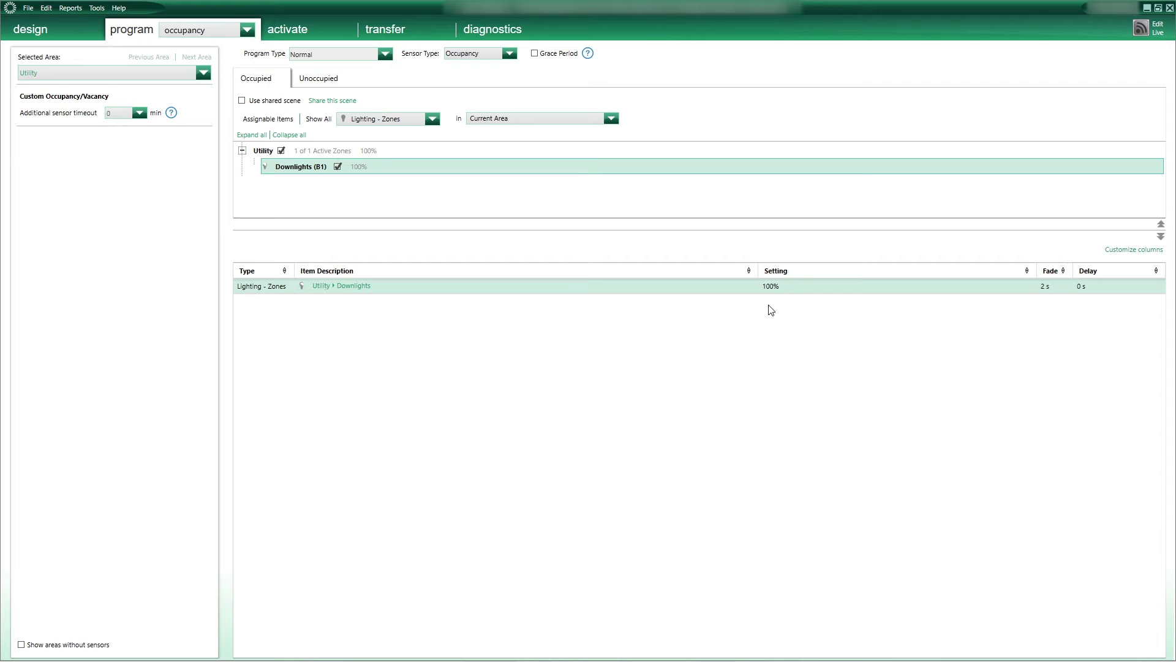
{"action": "left_click", "coordinate": [334, 83]}
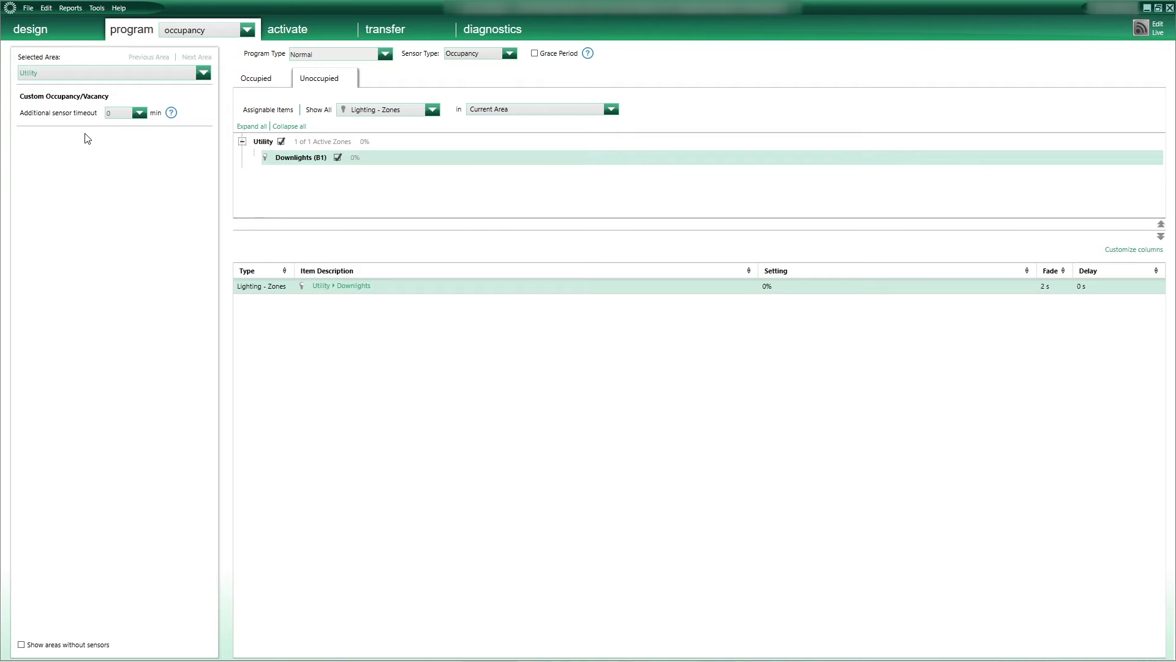
Keep the additional sensor timeout at 0 minutes and review the Occupied and Unoccupied settings
{"action": "left_click", "coordinate": [140, 113]}
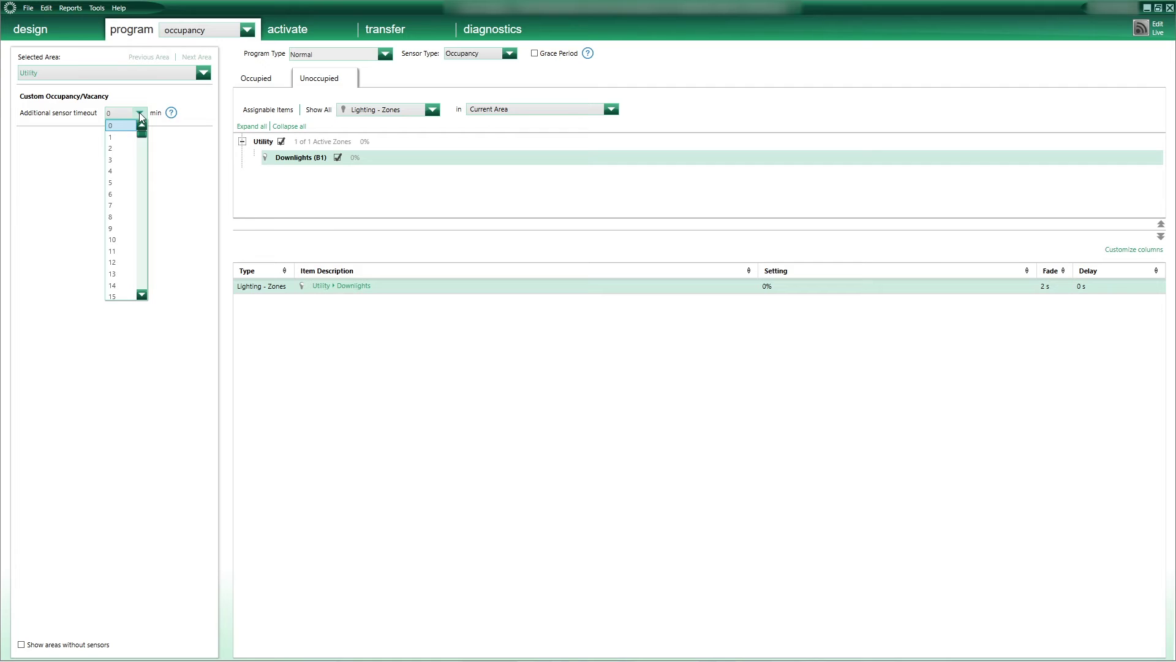
{"action": "mouse_move", "coordinate": [142, 136]}
{"action": "left_mouse_down"}
{"action": "mouse_move", "coordinate": [144, 204]}
{"action": "mouse_move", "coordinate": [145, 132]}
{"action": "left_mouse_up"}
{"action": "left_click", "coordinate": [162, 145]}
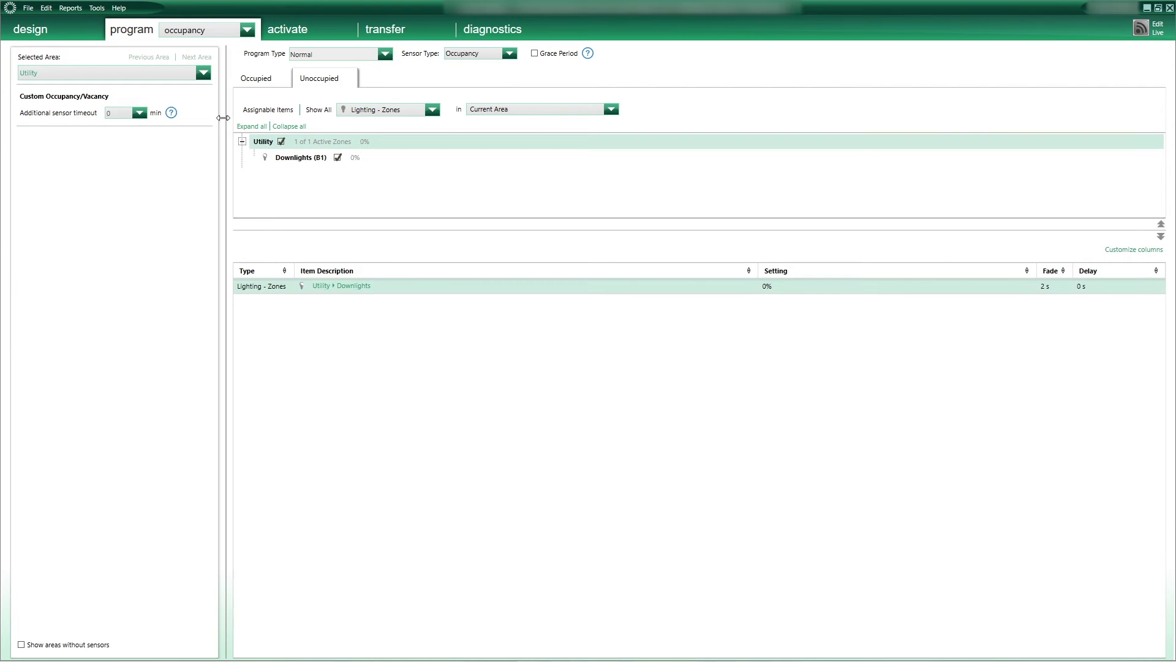
{"action": "left_click", "coordinate": [261, 83]}
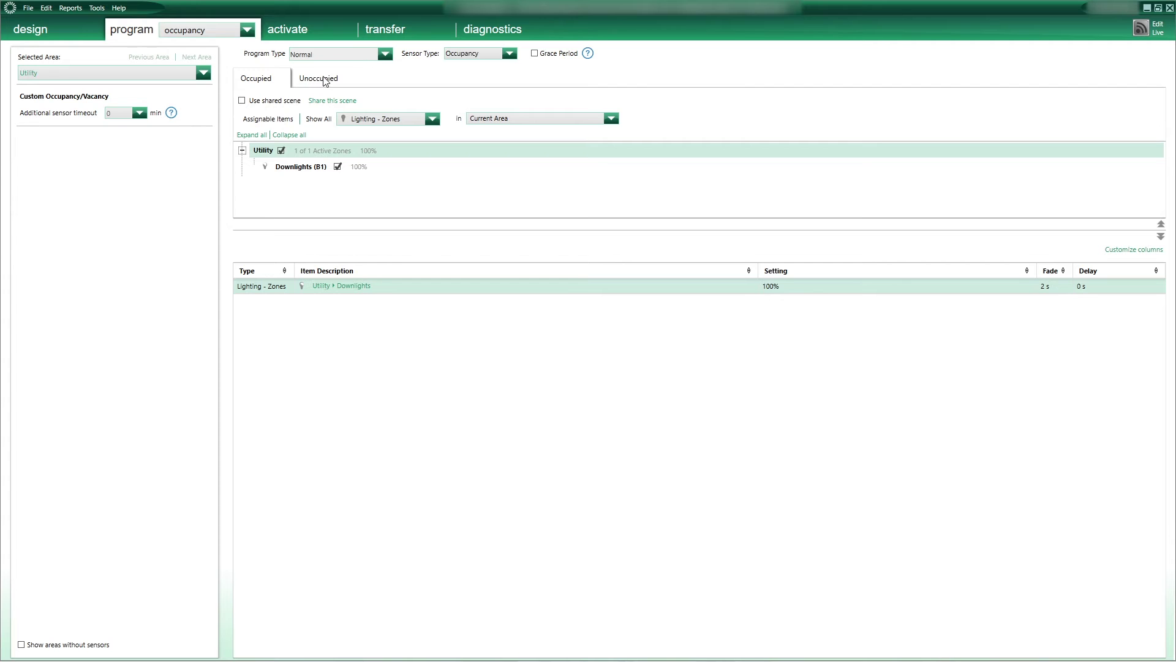
{"action": "left_click", "coordinate": [324, 81]}
{"action": "left_click", "coordinate": [265, 82]}
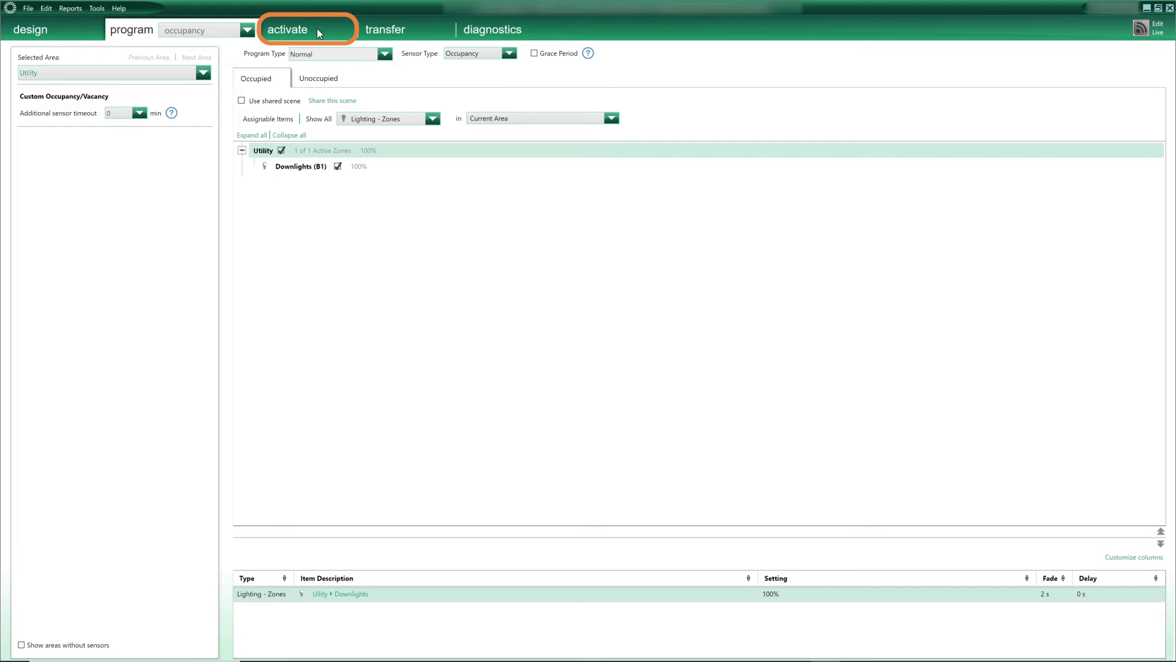
Open device activation for Link 1 (QS) and begin activating its devices
{"action": "left_click", "coordinate": [318, 28]}
{"action": "left_click", "coordinate": [315, 28]}
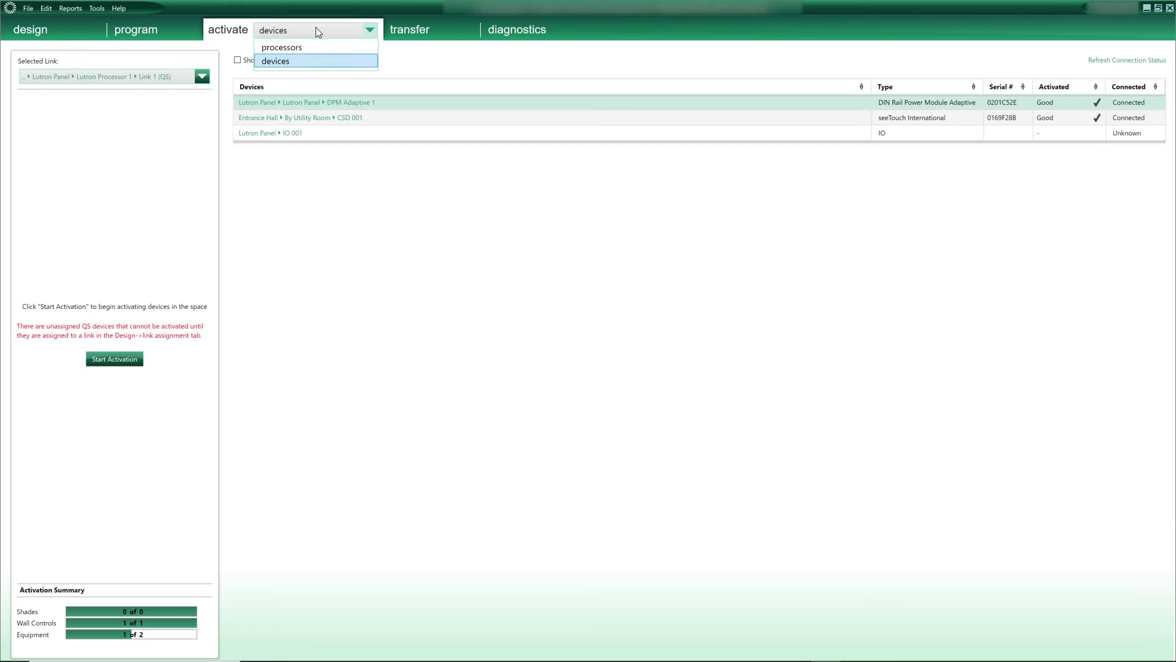
{"action": "left_click", "coordinate": [312, 60]}
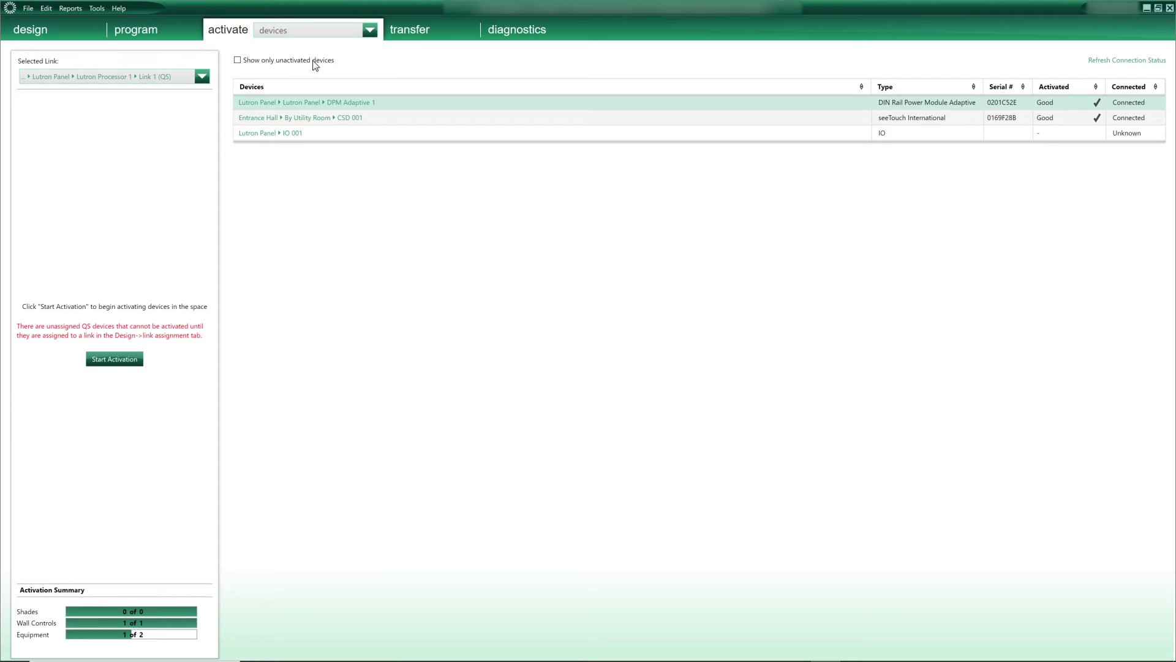
{"action": "left_click", "coordinate": [202, 76]}
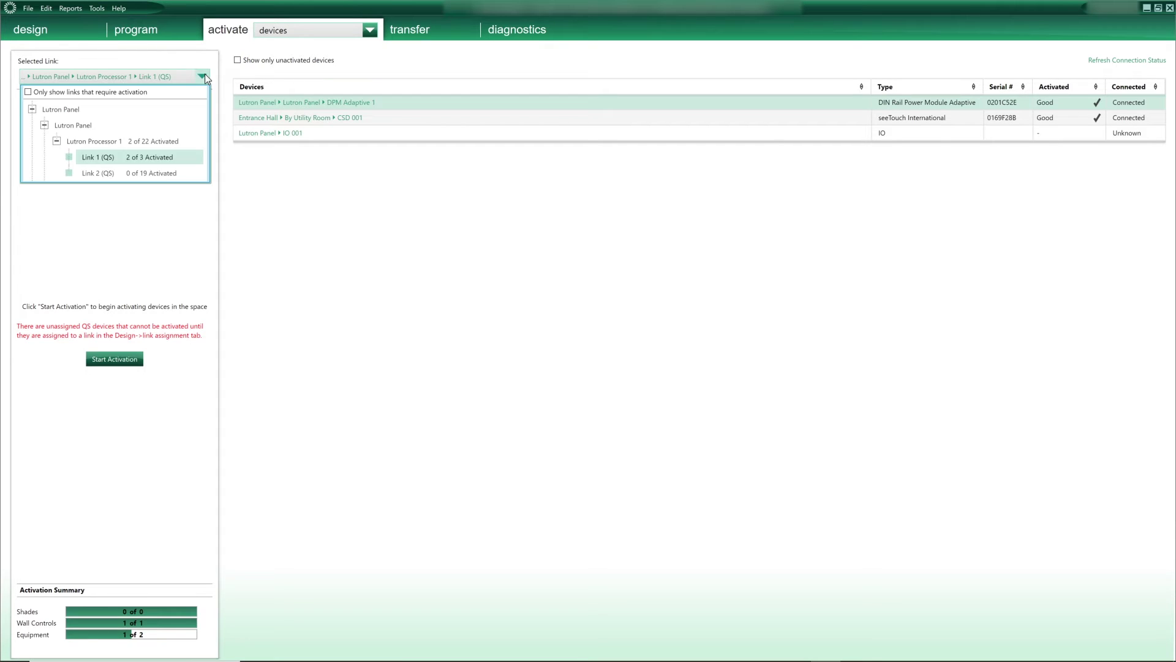
{"action": "left_click", "coordinate": [181, 157]}
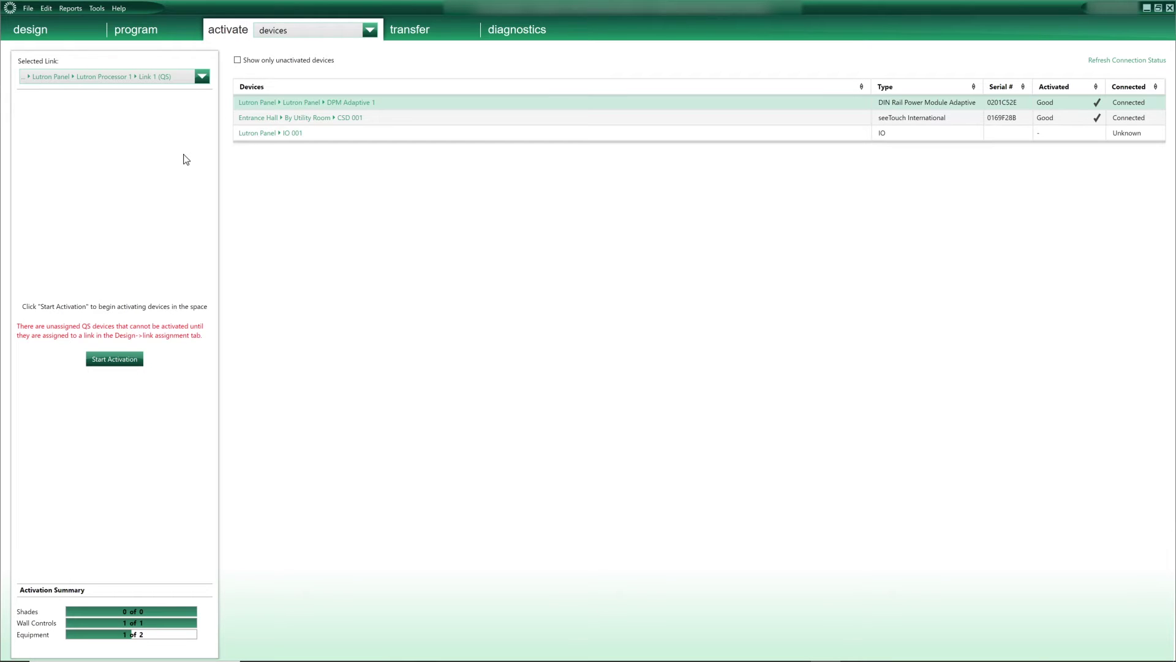
{"action": "left_click", "coordinate": [119, 359]}
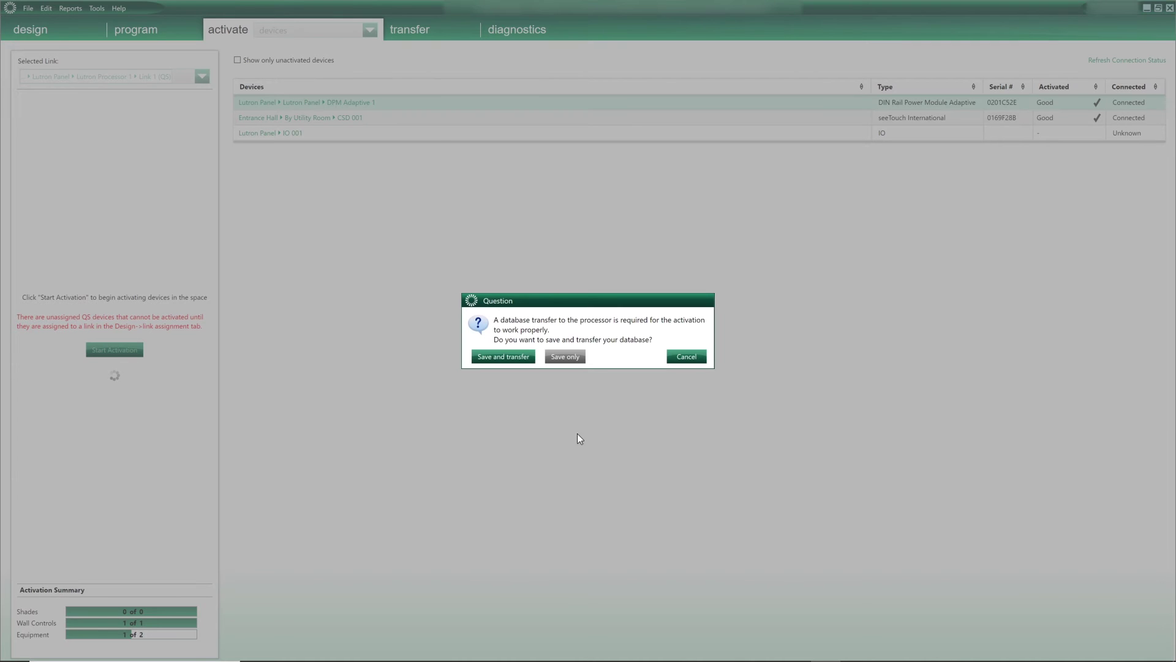
Save the project, activate IO 001, then exit activation and save the database
{"action": "left_click", "coordinate": [571, 356]}
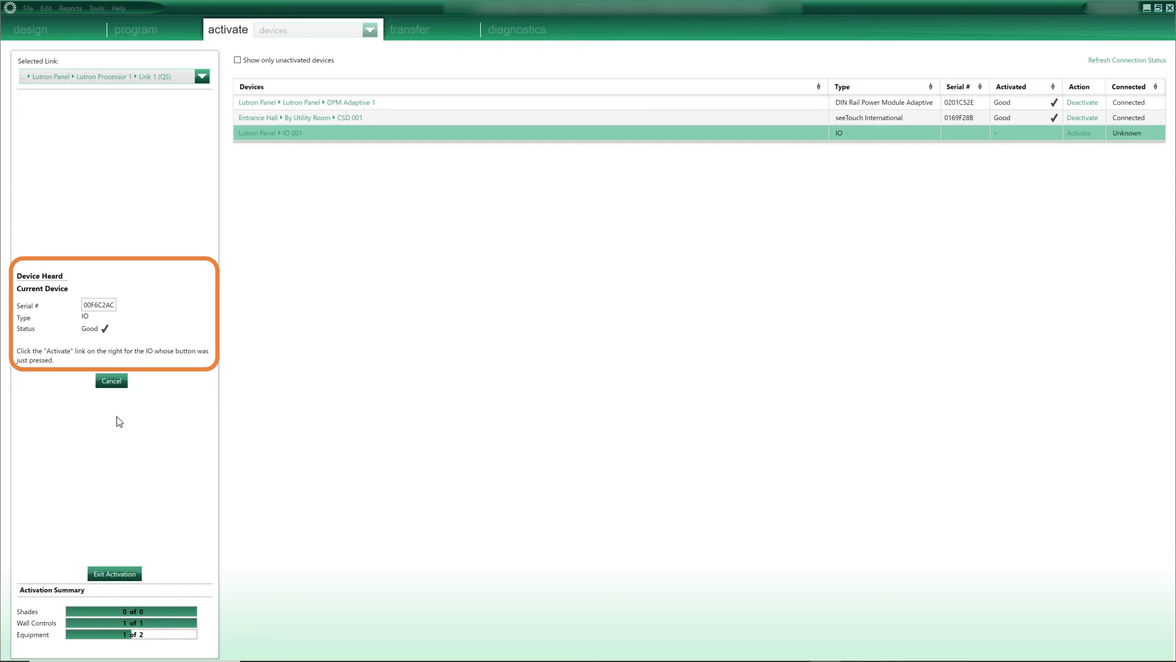
{"action": "left_click", "coordinate": [1079, 135]}
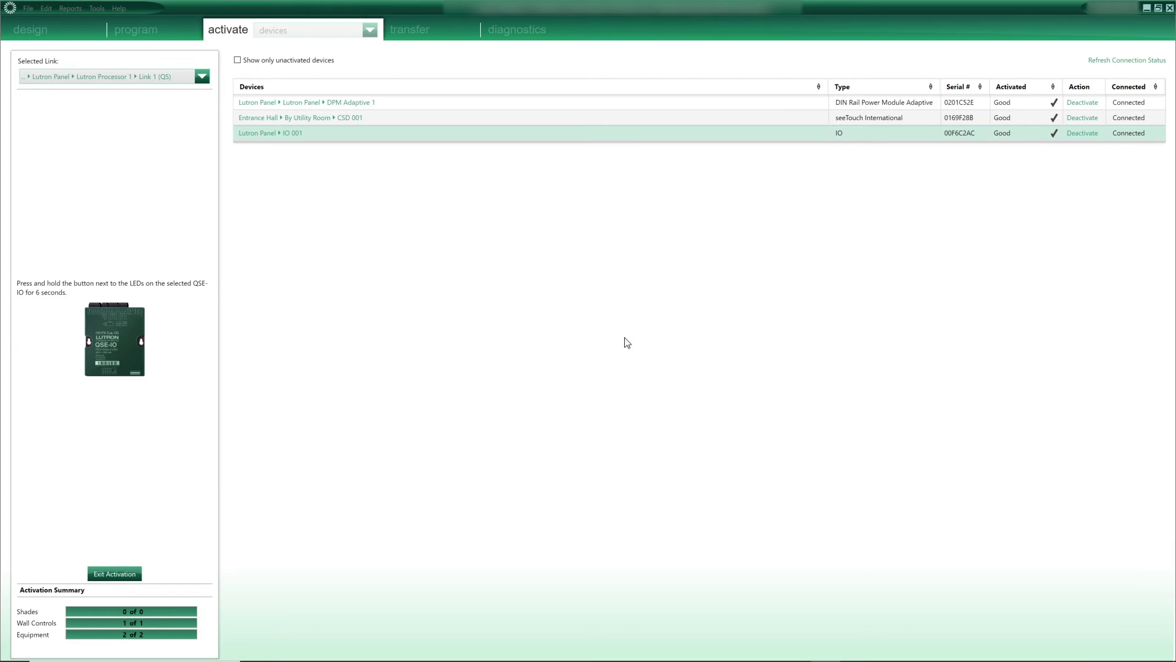
{"action": "left_click", "coordinate": [114, 575]}
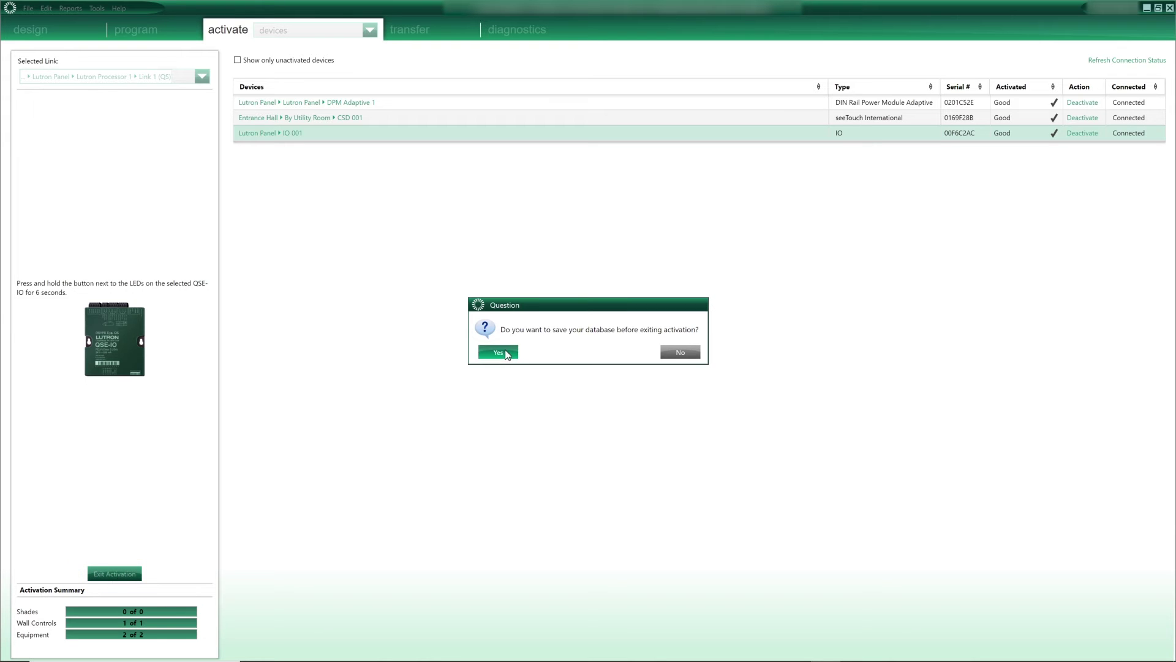
{"action": "left_click", "coordinate": [499, 354]}
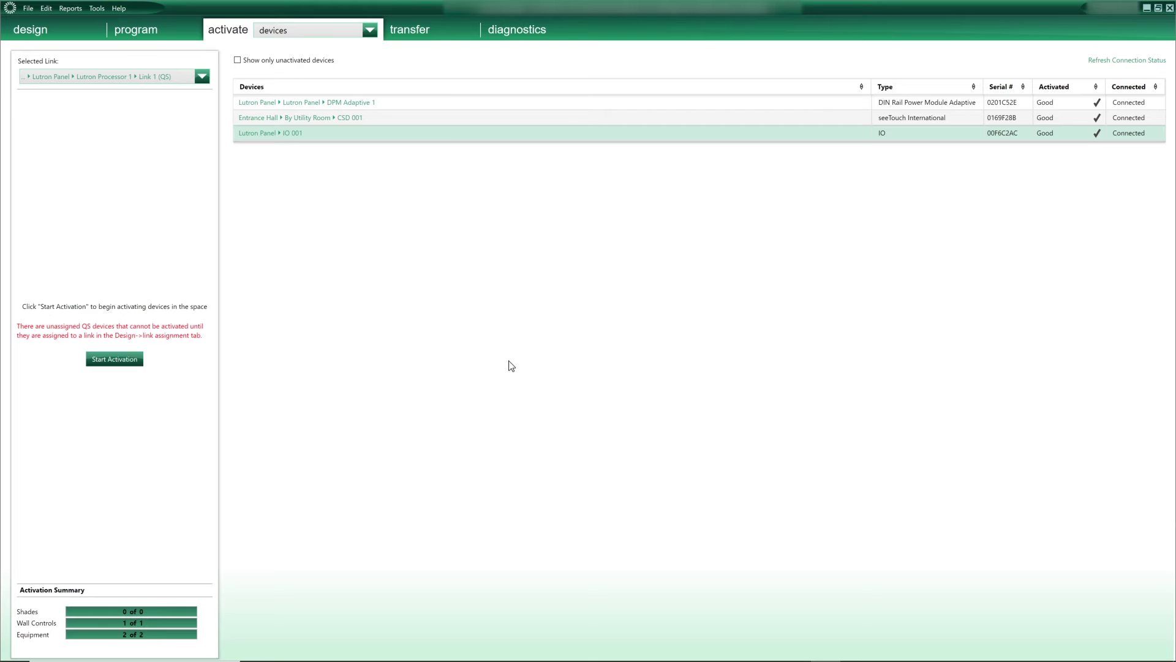
{"action": "left_click", "coordinate": [443, 29]}
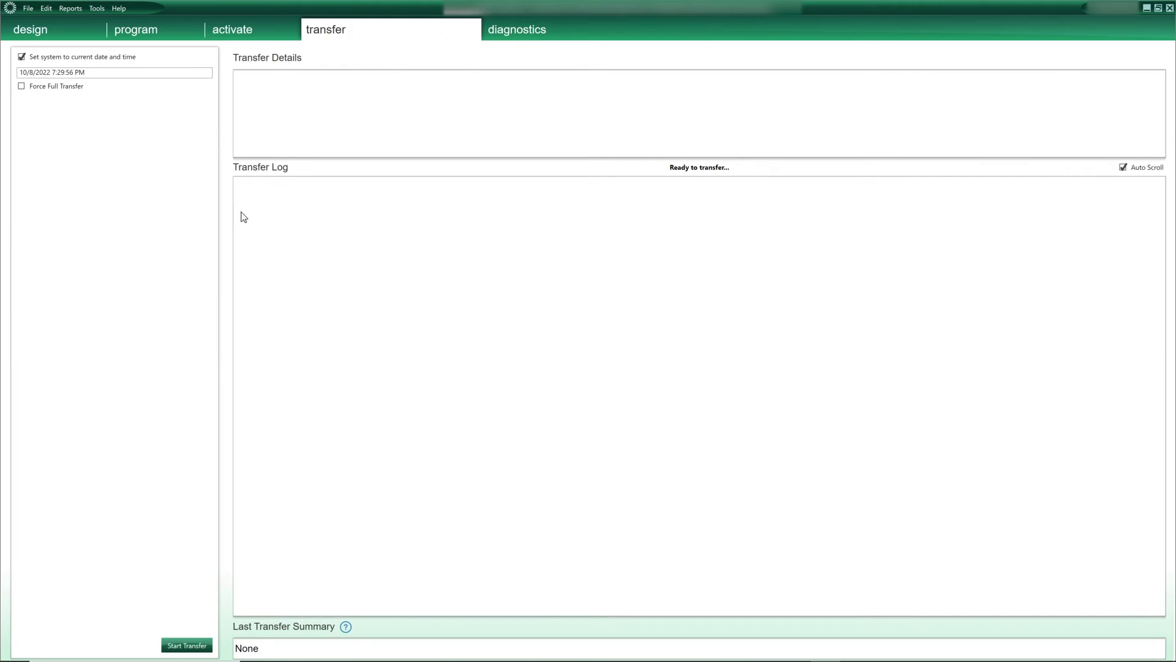
Transfer the project to the processor, completing with 0 failures and 0 warnings
{"action": "left_click", "coordinate": [187, 646]}
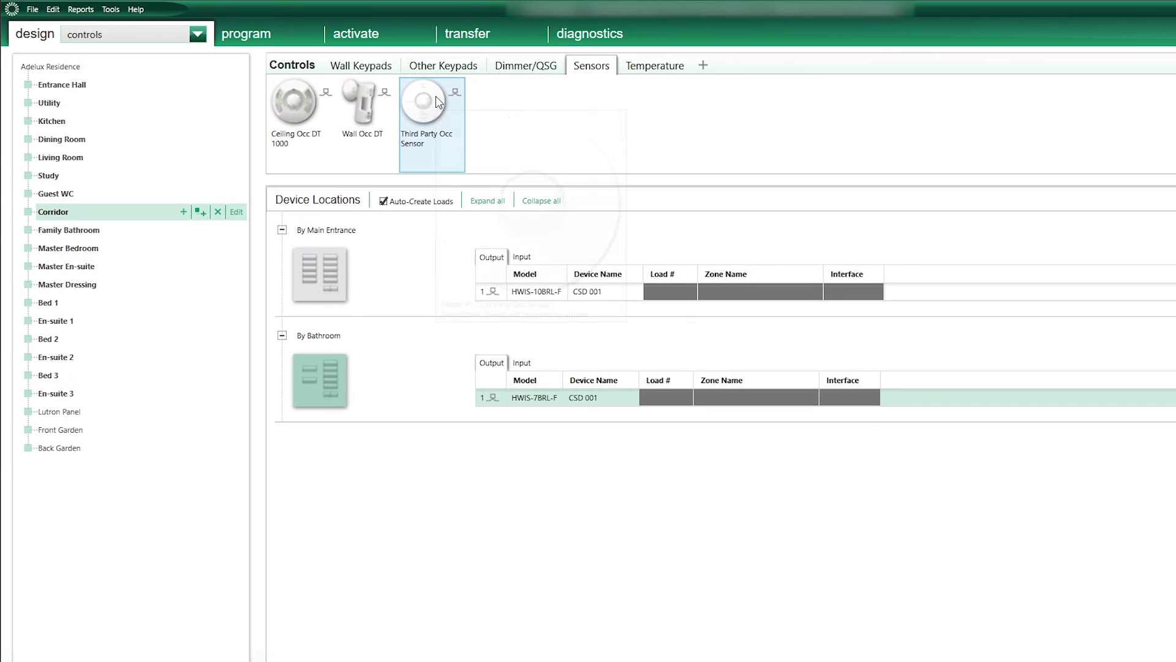
Bring up the Corridor's controls design with its Sensors options
{"action": "mouse_move", "coordinate": [439, 101]}
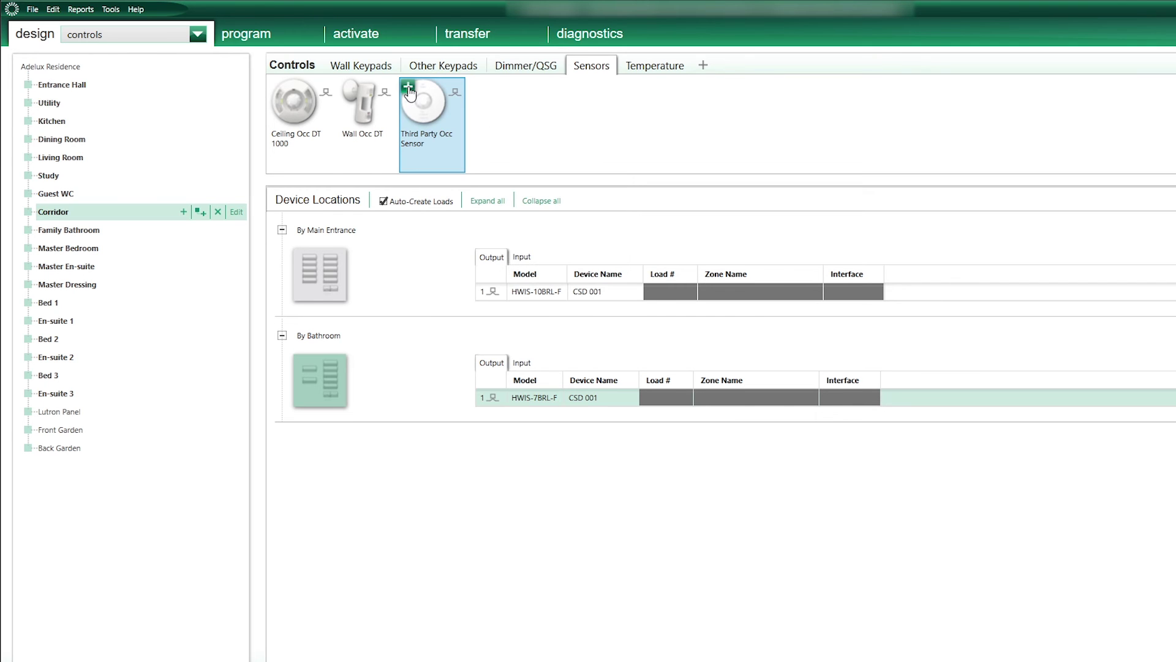
Add two Third Party Occ Sensors to the Corridor, ending with Occ Sensor 002
{"action": "left_click", "coordinate": [408, 89]}
{"action": "left_click", "coordinate": [408, 89]}
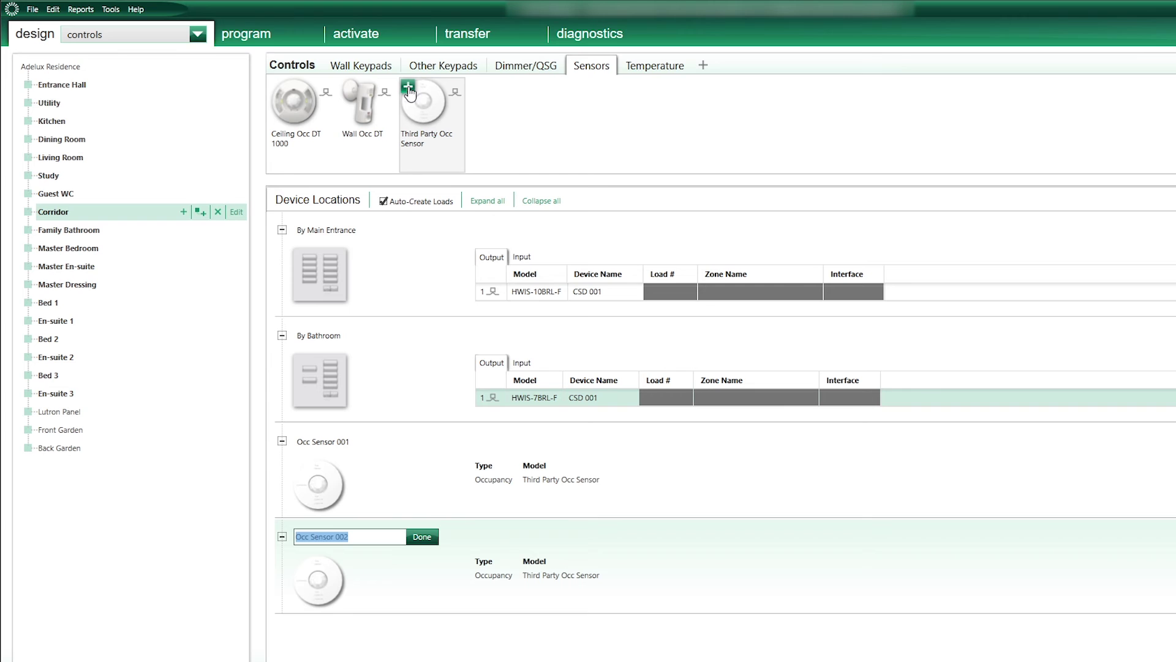
{"action": "left_click", "coordinate": [429, 537]}
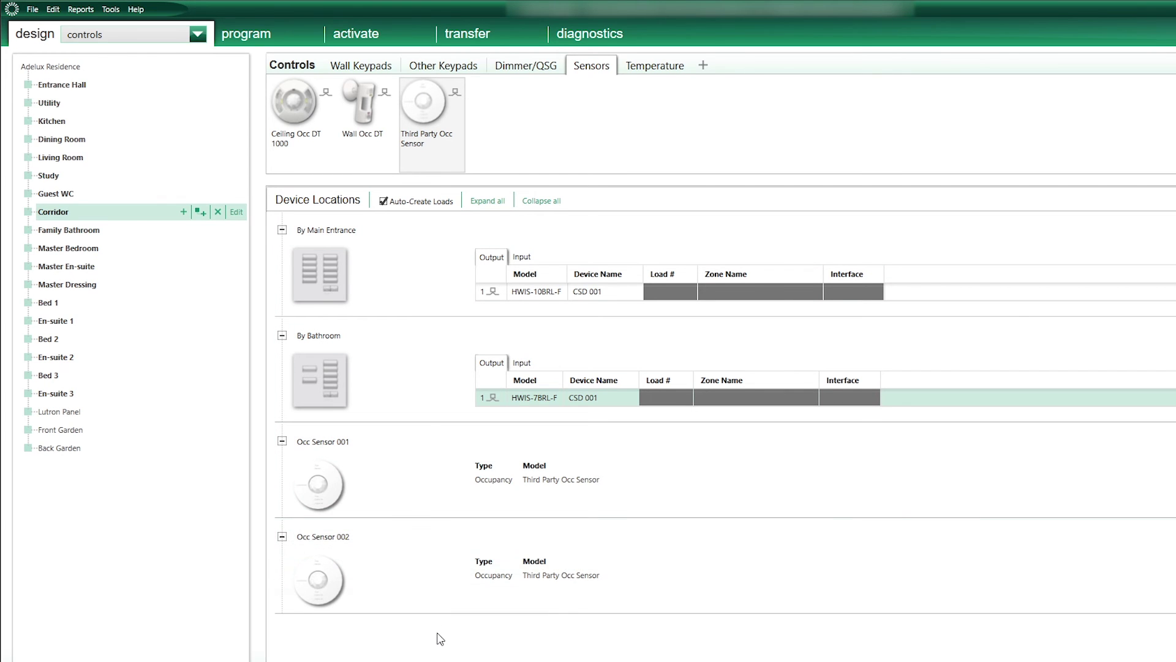
Assign Occ Sensor 002 to input 1 of Bed 1's By Door keypad
{"action": "left_click", "coordinate": [65, 305]}
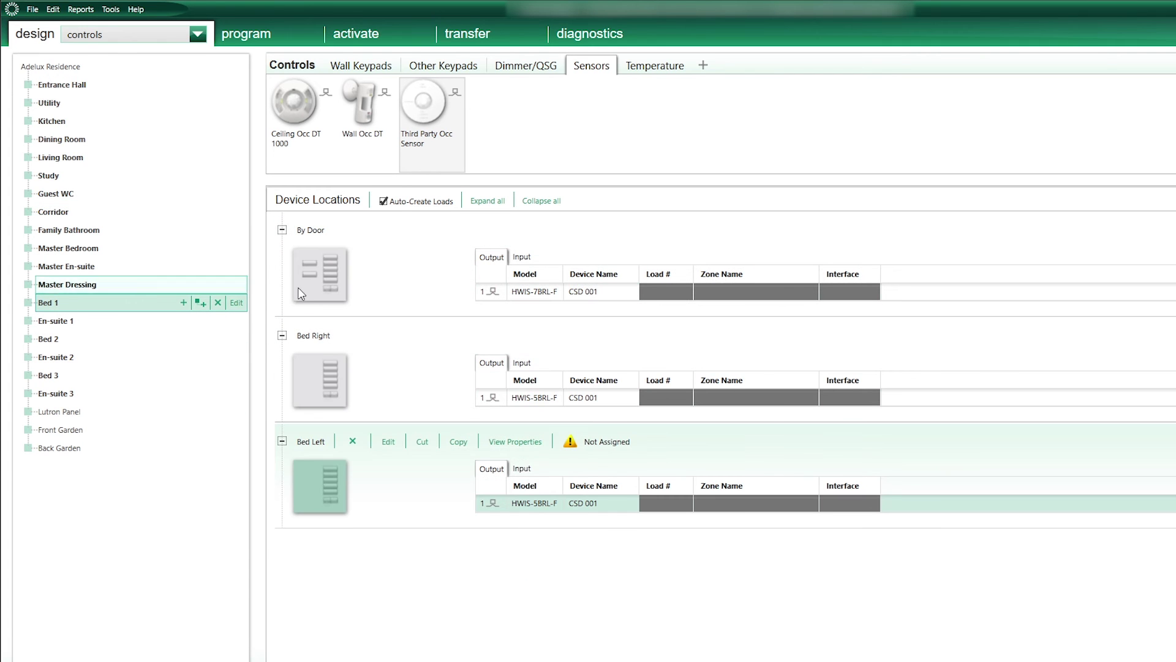
{"action": "left_click", "coordinate": [521, 257]}
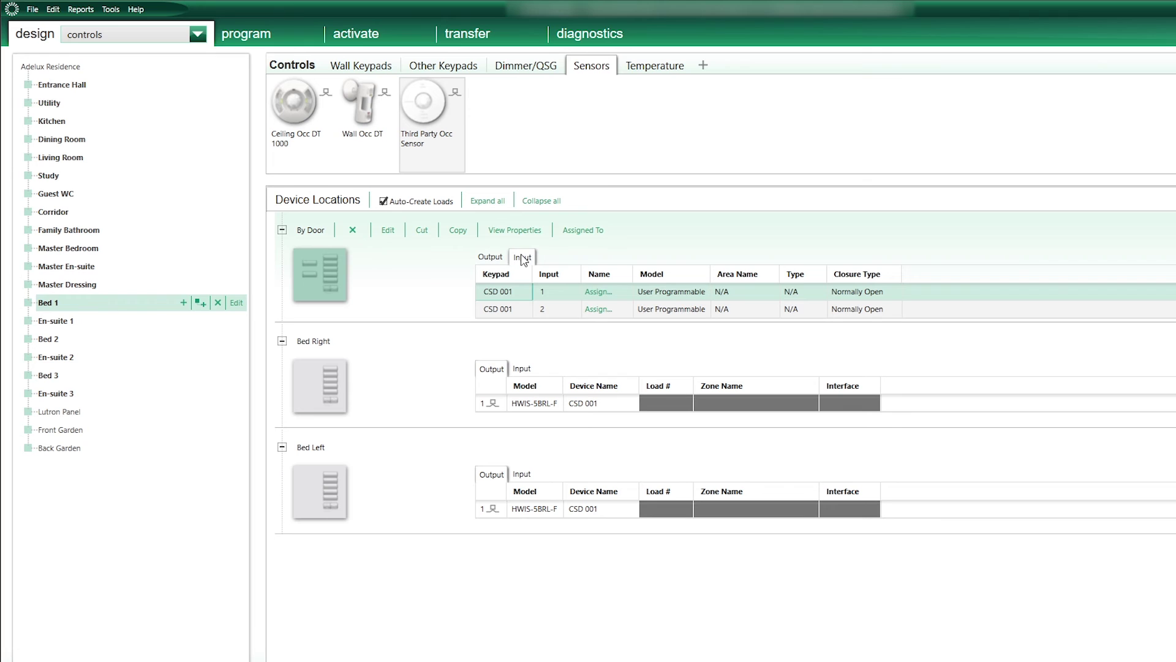
{"action": "left_click", "coordinate": [598, 293]}
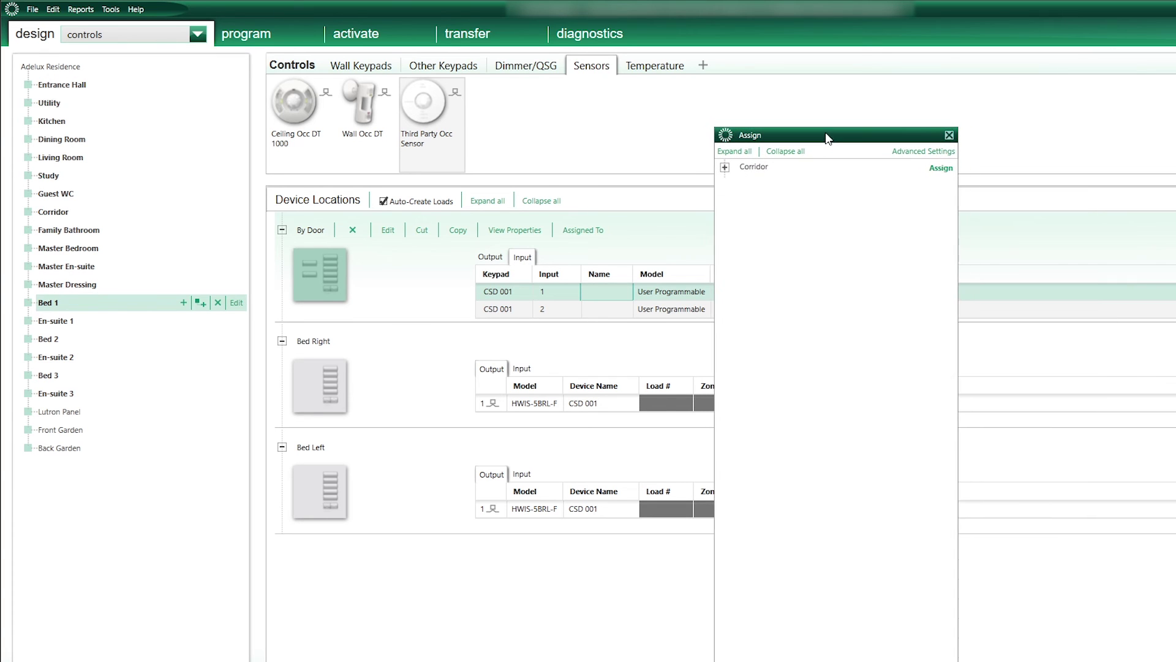
{"action": "left_click", "coordinate": [724, 170]}
{"action": "left_click", "coordinate": [939, 198]}
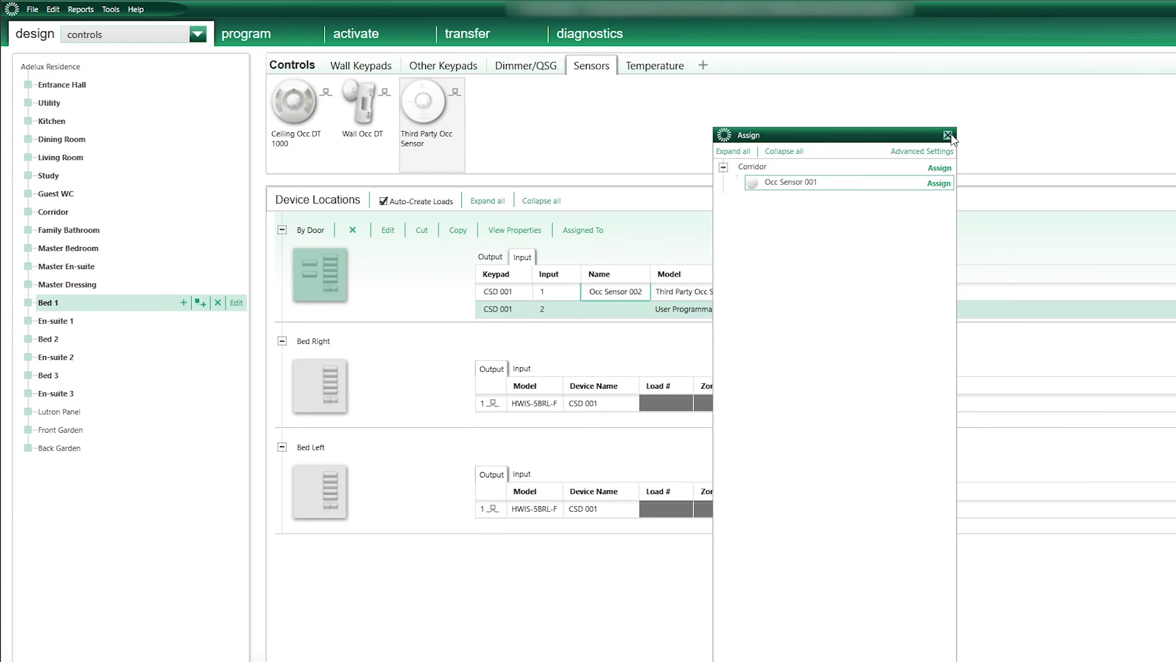
{"action": "left_click", "coordinate": [947, 135]}
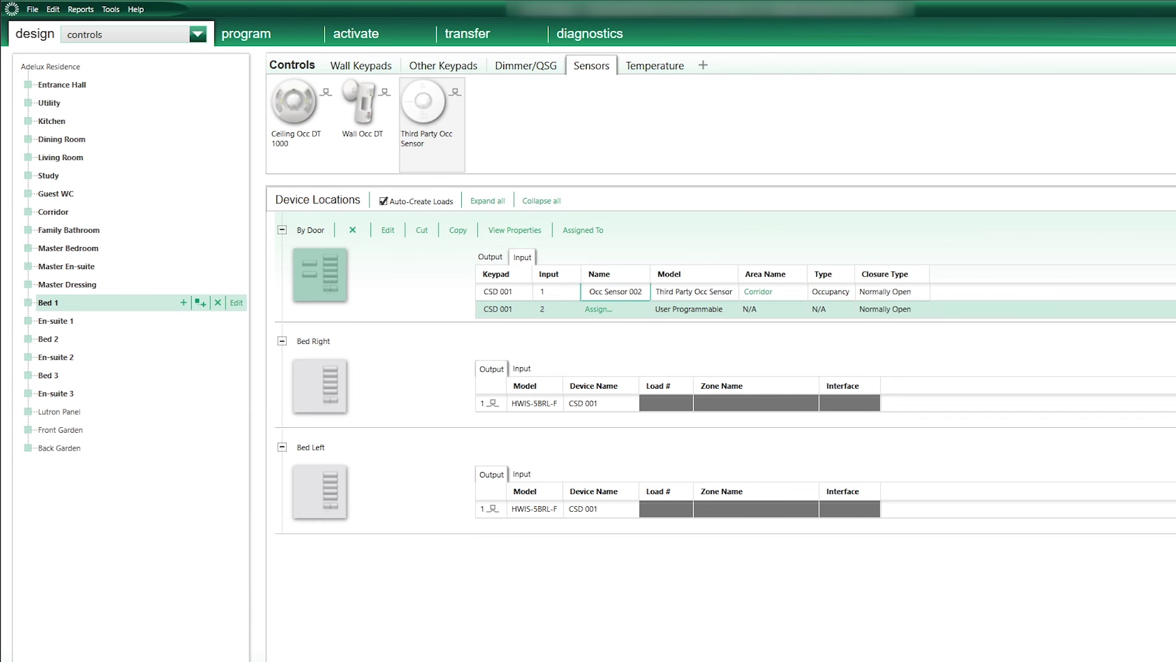
{"action": "left_click", "coordinate": [197, 37]}
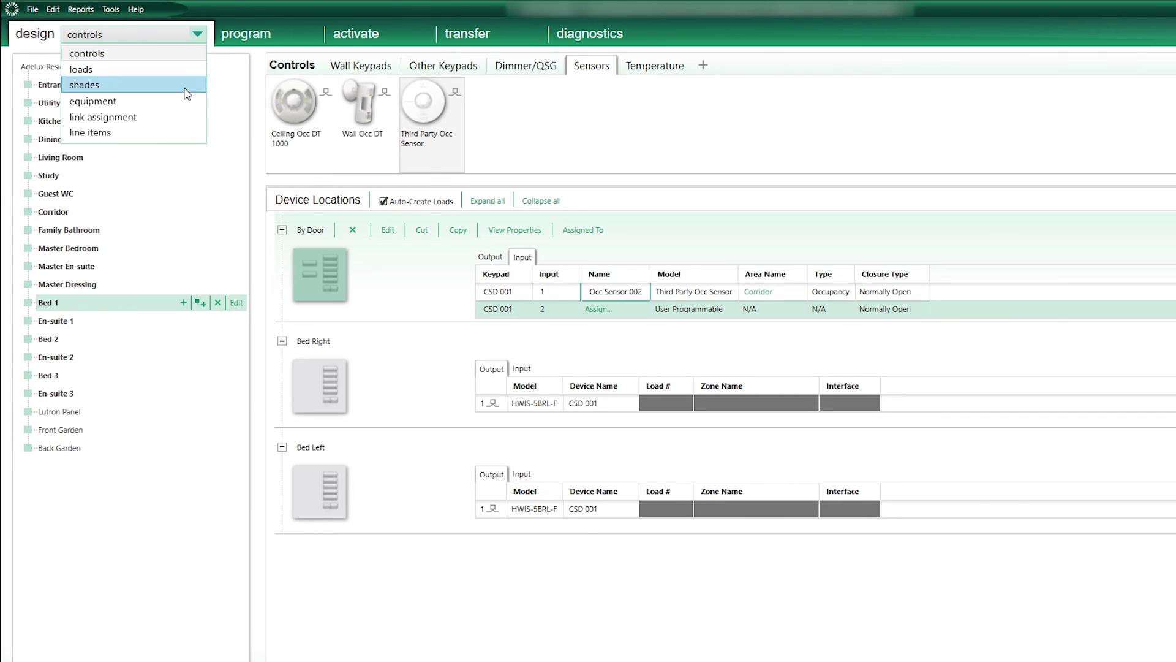
Put the Corridor's Occ Sensor 001 on input 1 of the Lutron Panel's IO 001
{"action": "left_click", "coordinate": [154, 101]}
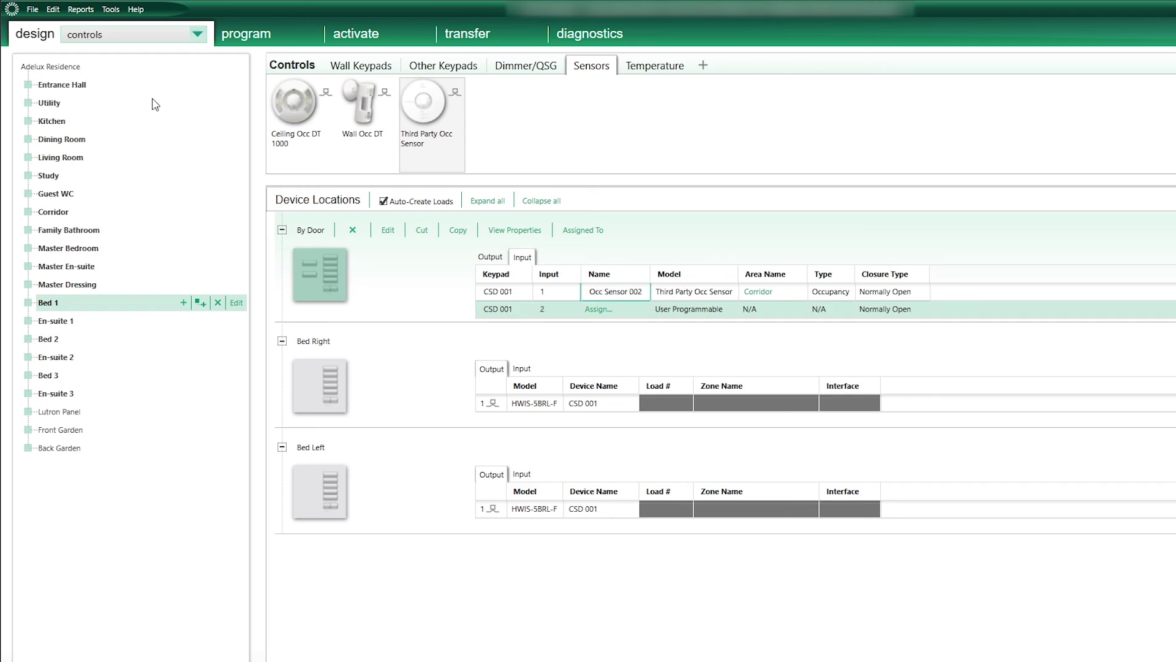
{"action": "left_click", "coordinate": [88, 413]}
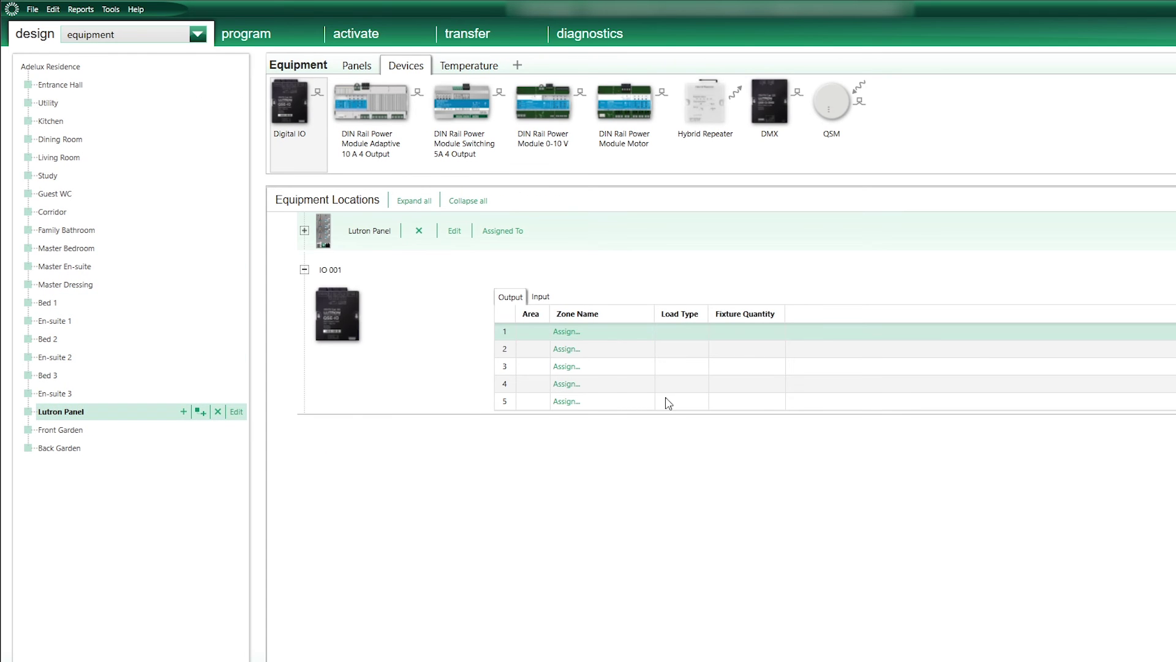
{"action": "left_click", "coordinate": [543, 297]}
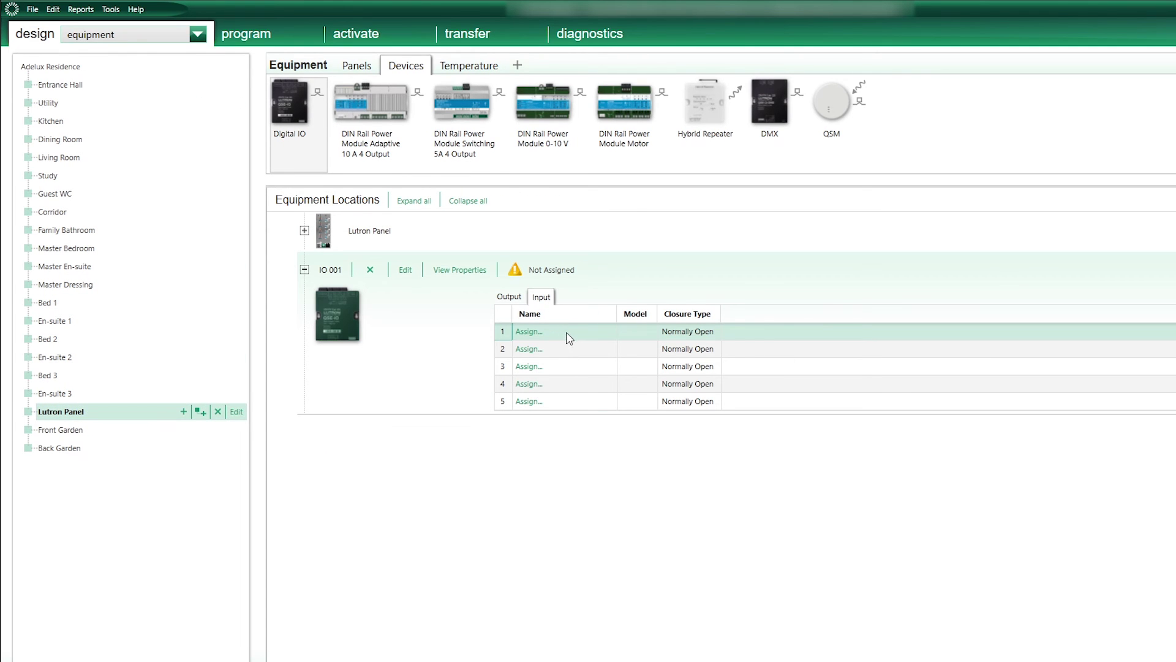
{"action": "left_click", "coordinate": [528, 332]}
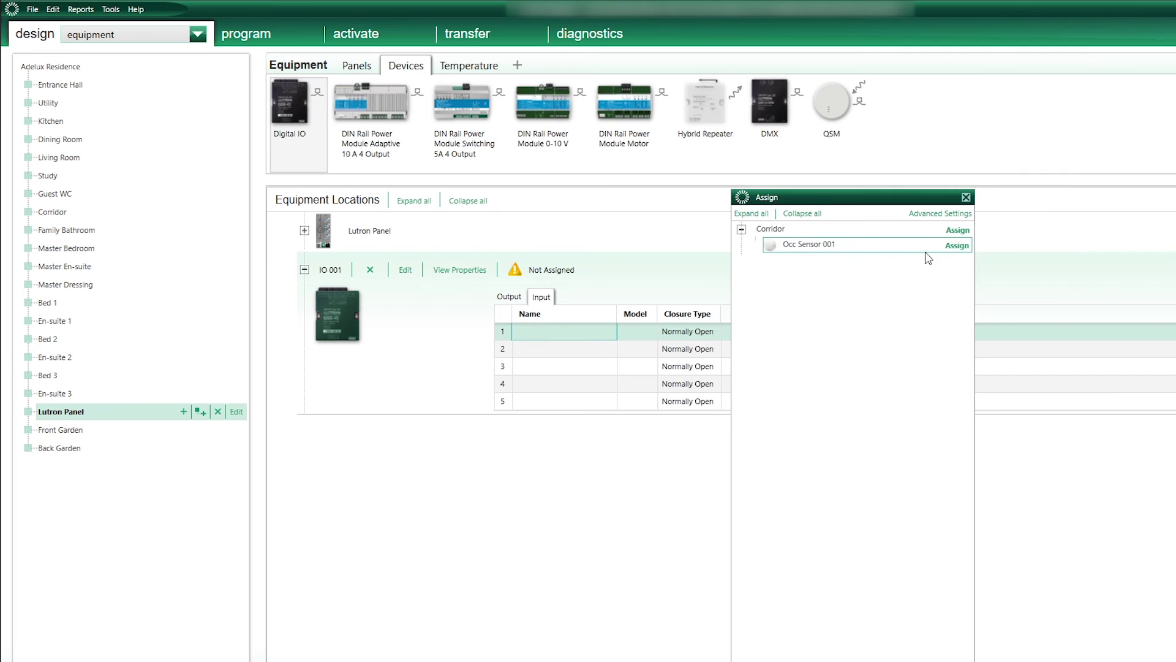
{"action": "left_click", "coordinate": [956, 246]}
{"action": "left_click", "coordinate": [967, 198]}
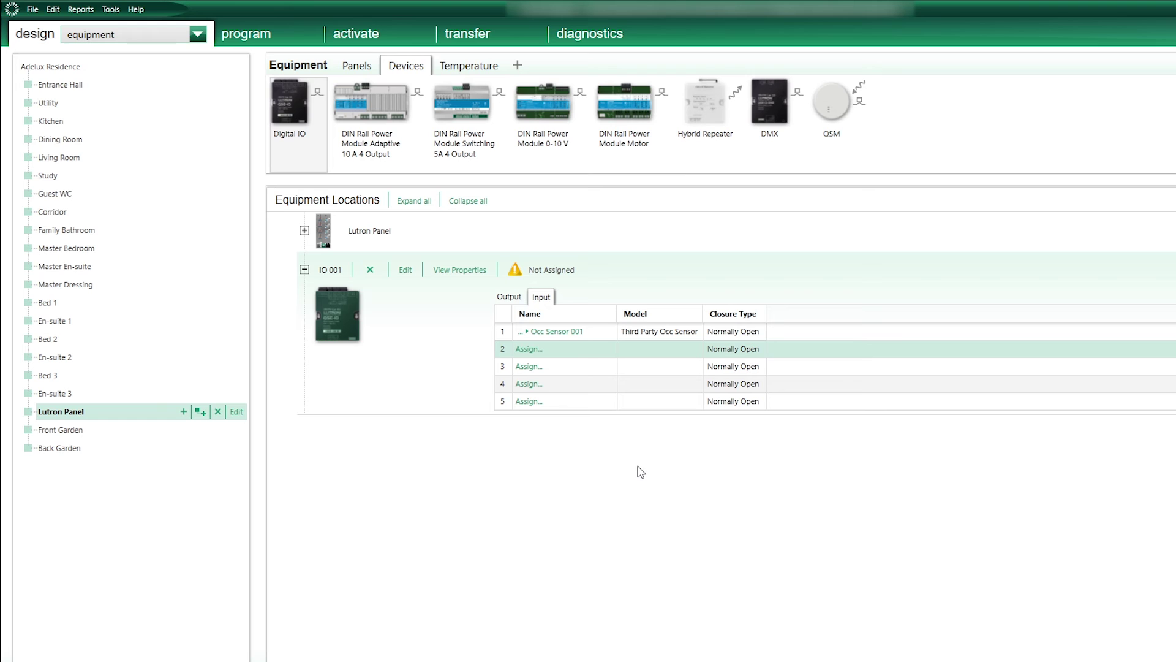
Include all three Corridor lighting zones at 100% in the Occupied programming
{"action": "left_click", "coordinate": [287, 33]}
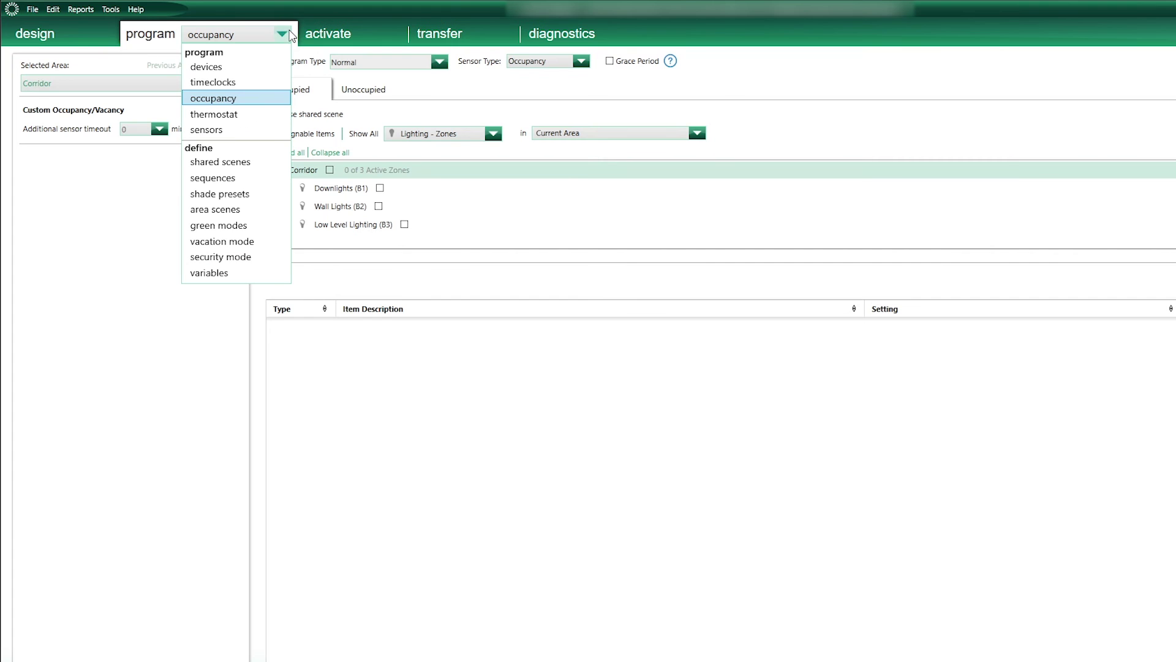
{"action": "left_click", "coordinate": [262, 99]}
{"action": "left_click", "coordinate": [212, 84]}
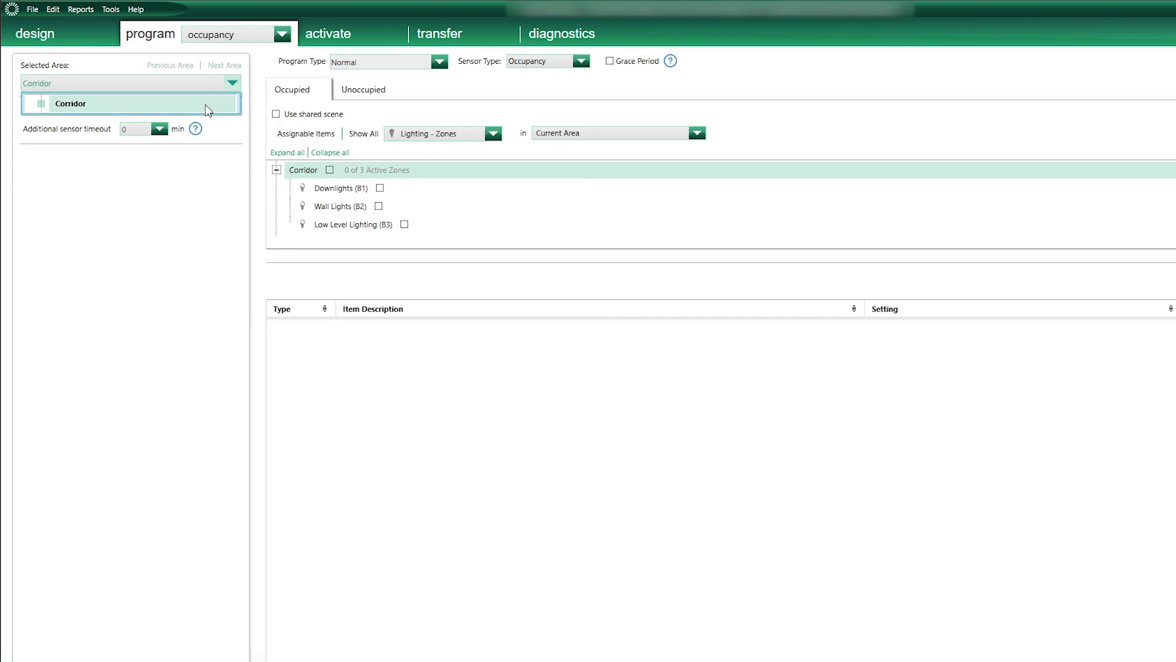
{"action": "left_click", "coordinate": [208, 106]}
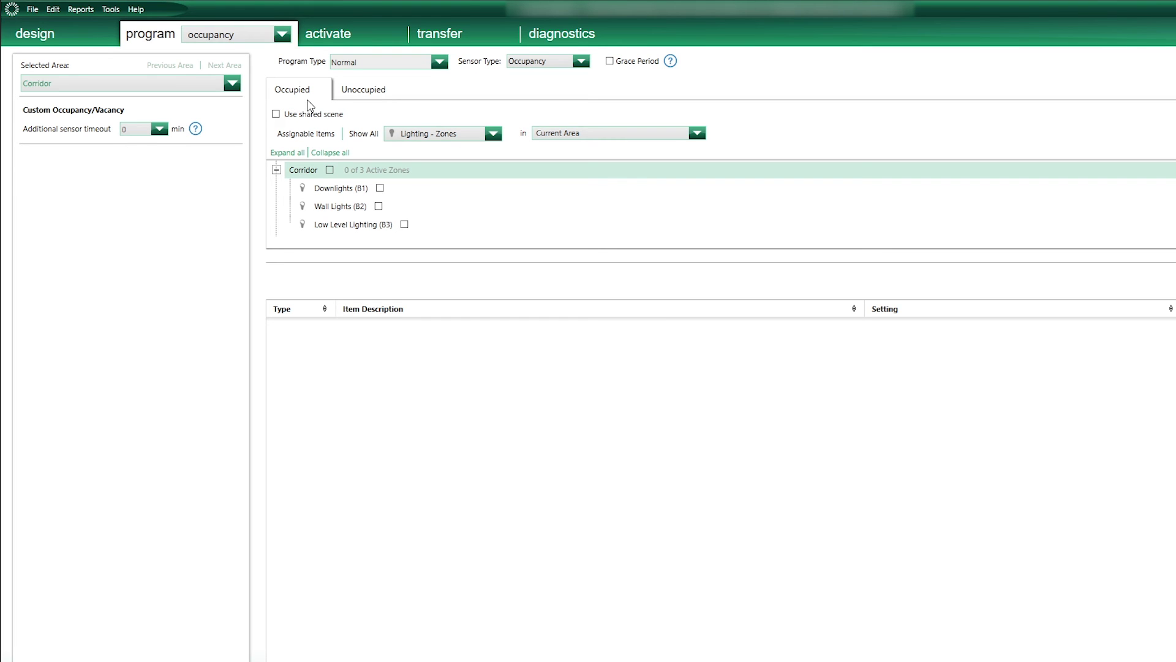
{"action": "left_click", "coordinate": [330, 170]}
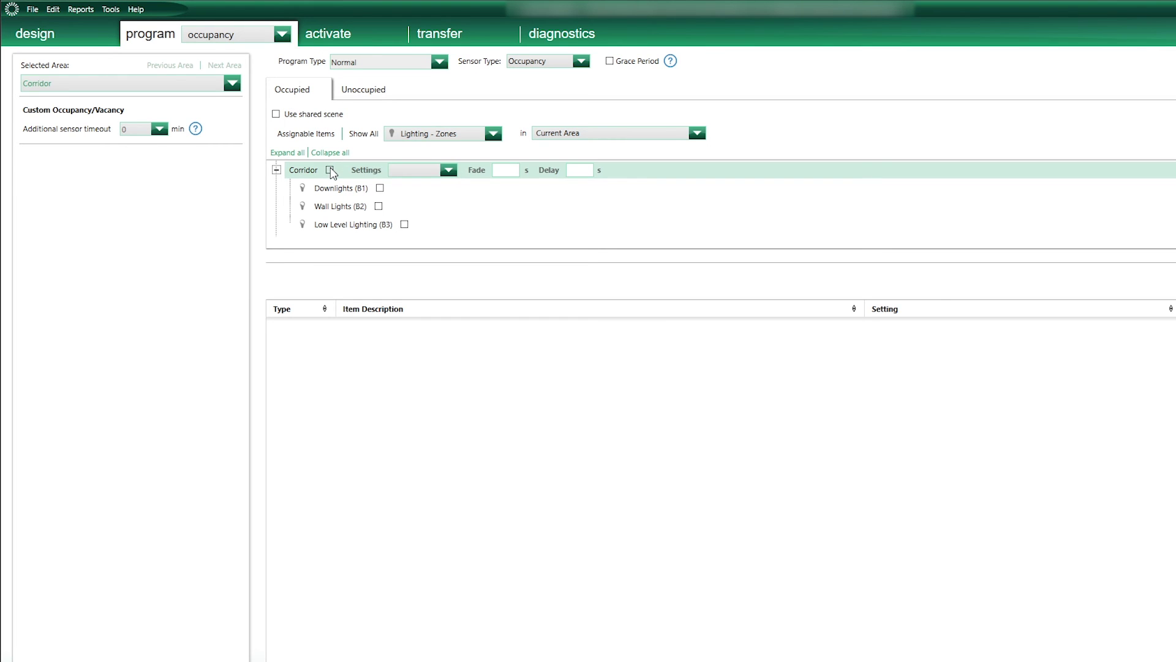
{"action": "left_click", "coordinate": [330, 169]}
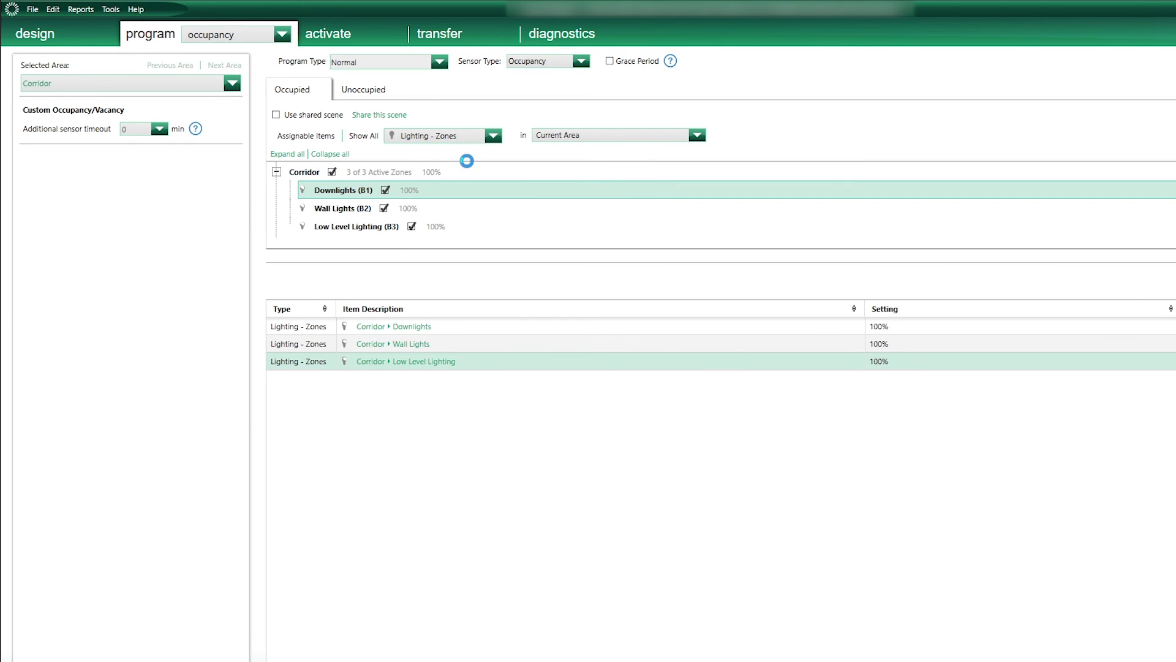
Set a 2-minute additional sensor timeout for the Corridor's Unoccupied state
{"action": "left_click", "coordinate": [367, 92]}
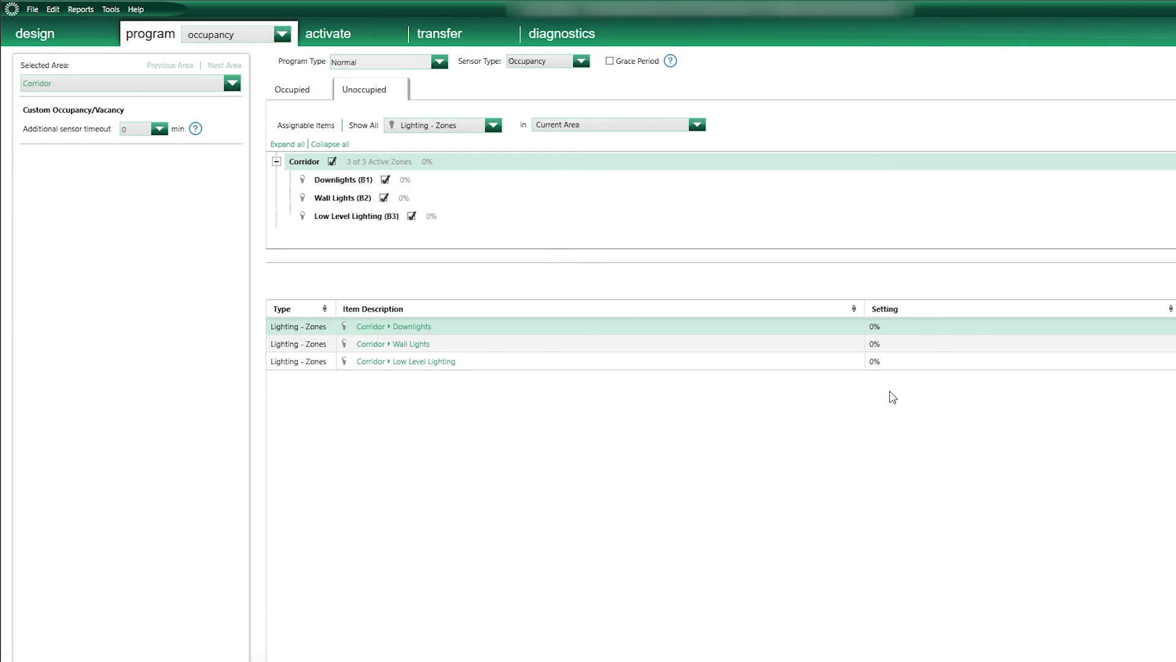
{"action": "left_click", "coordinate": [160, 129]}
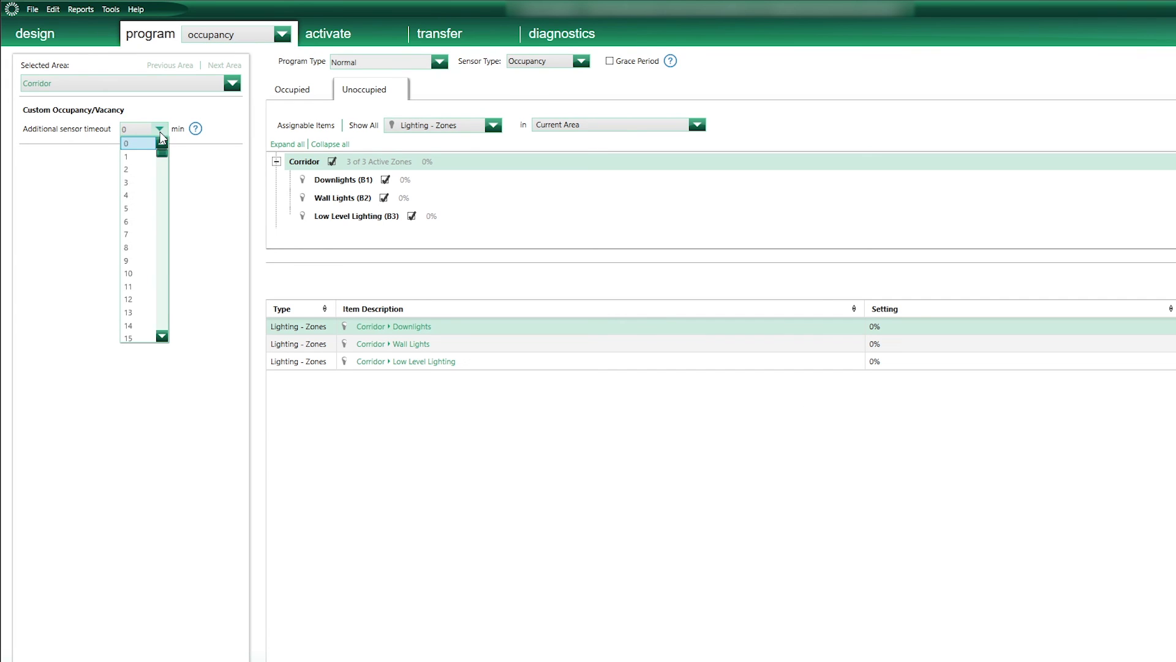
{"action": "left_click", "coordinate": [139, 170]}
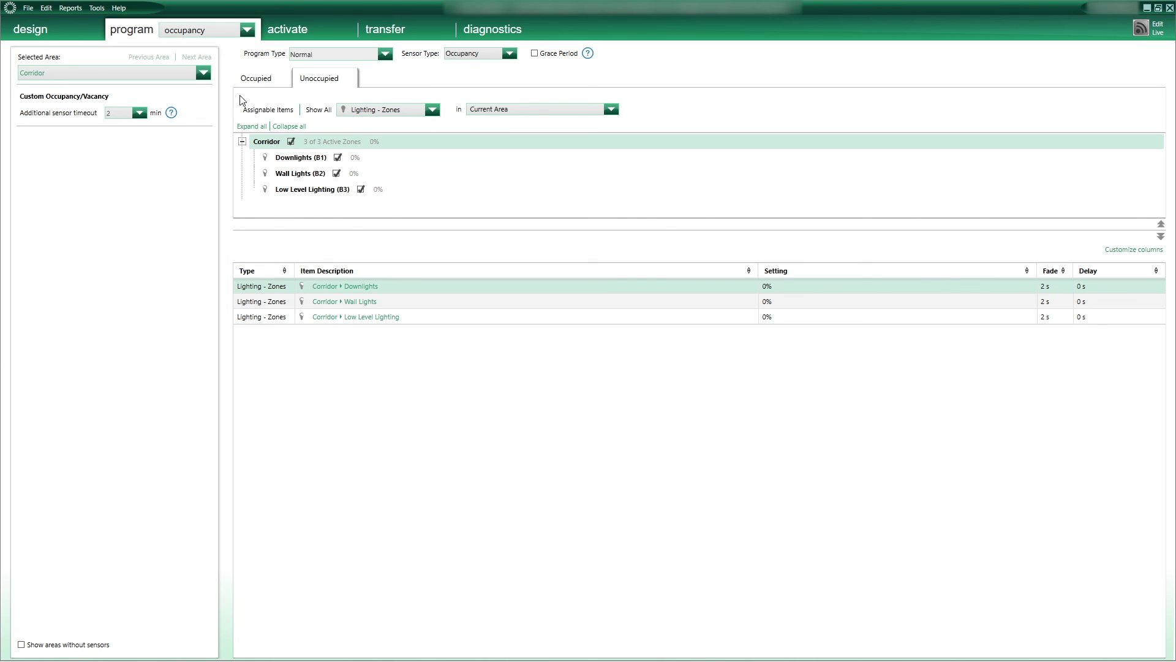
{"action": "left_click", "coordinate": [257, 81]}
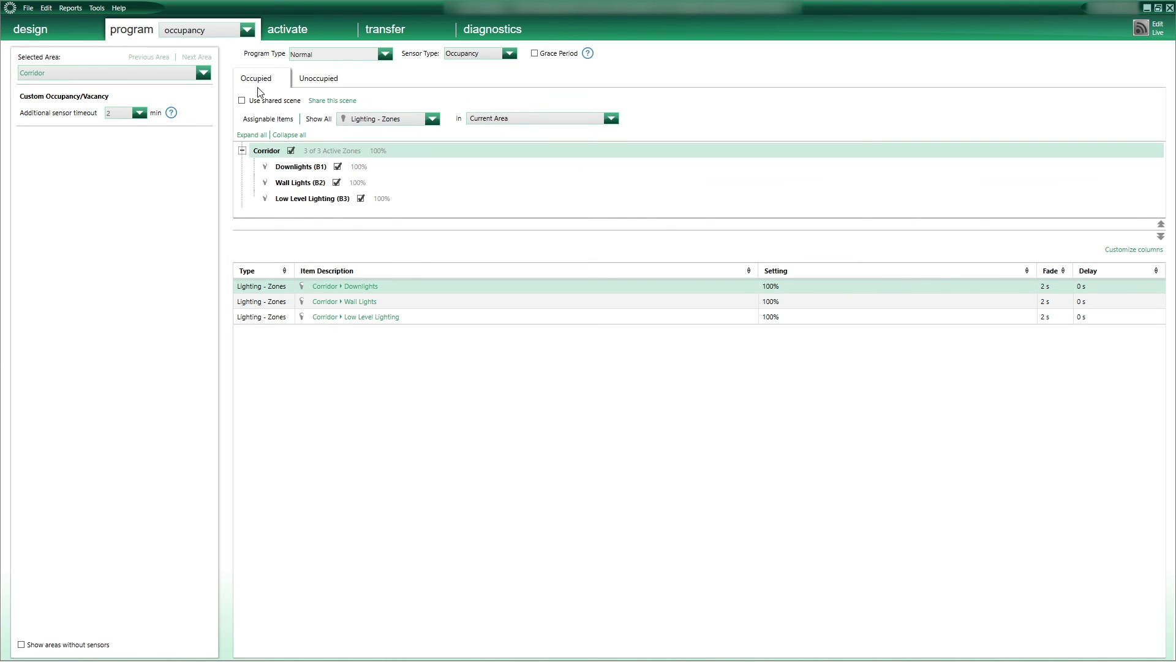
{"action": "left_click", "coordinate": [315, 81]}
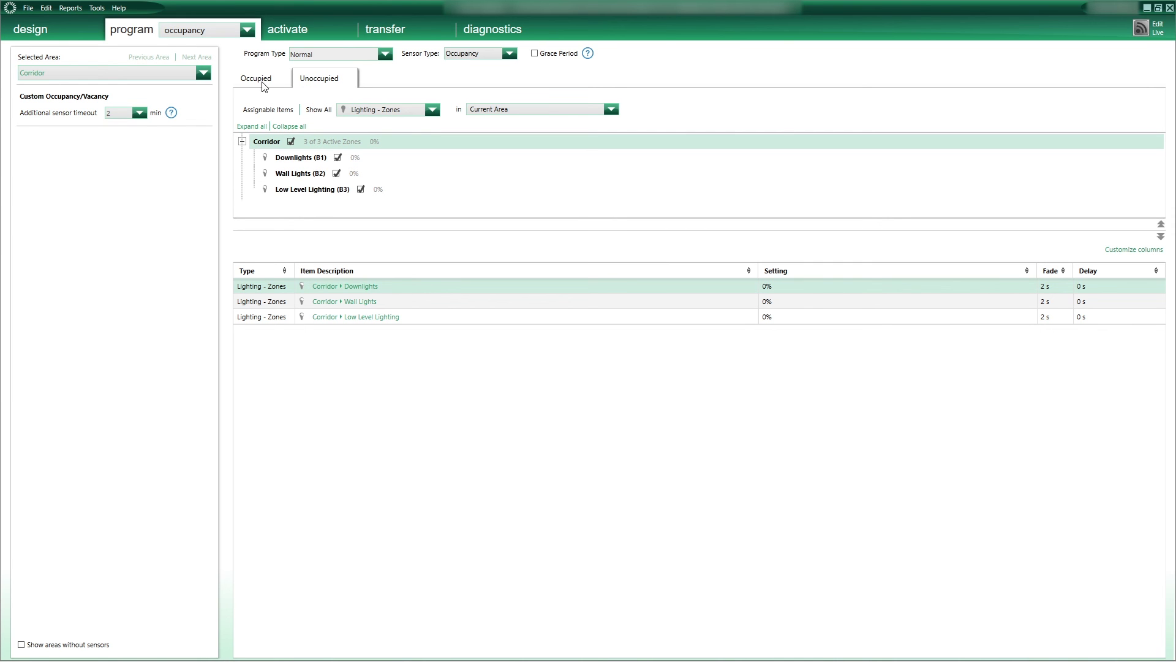